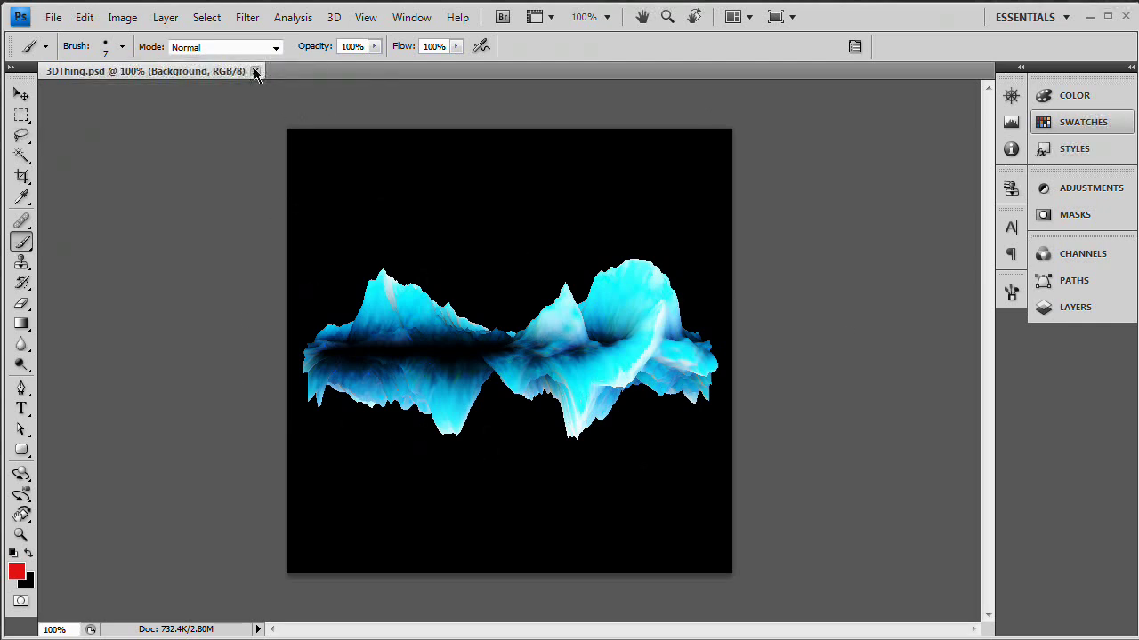
Close 3DThing.psd and create a new 720 × 550 pixel RGB document with its contents set to Background Color.
click(254, 71)
click(53, 17)
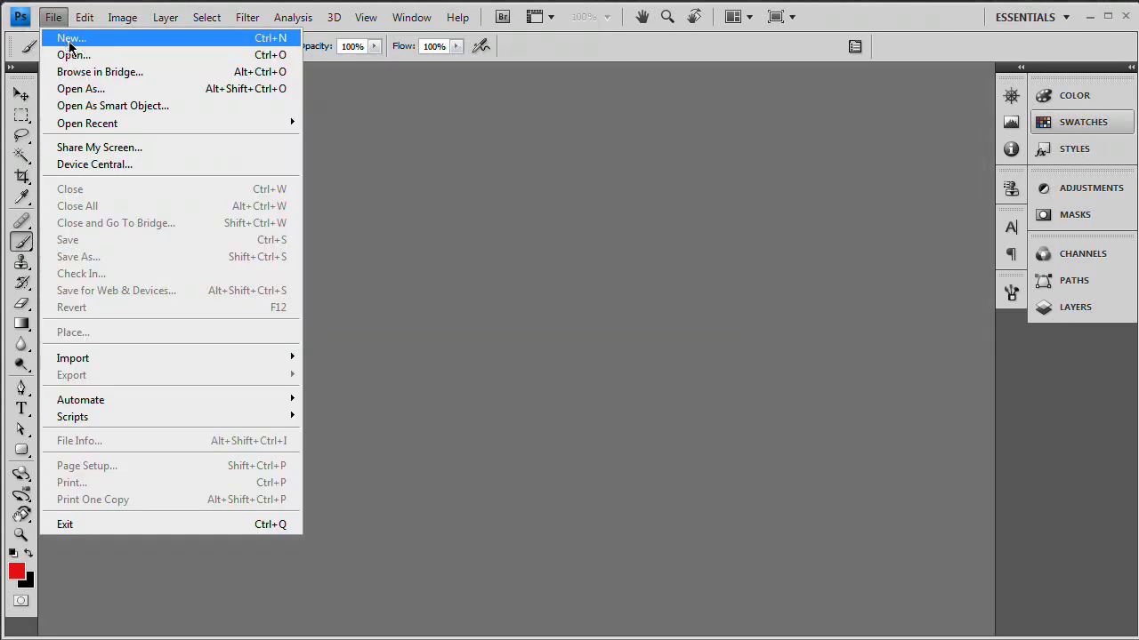
click(70, 40)
drag(488, 163, 516, 140)
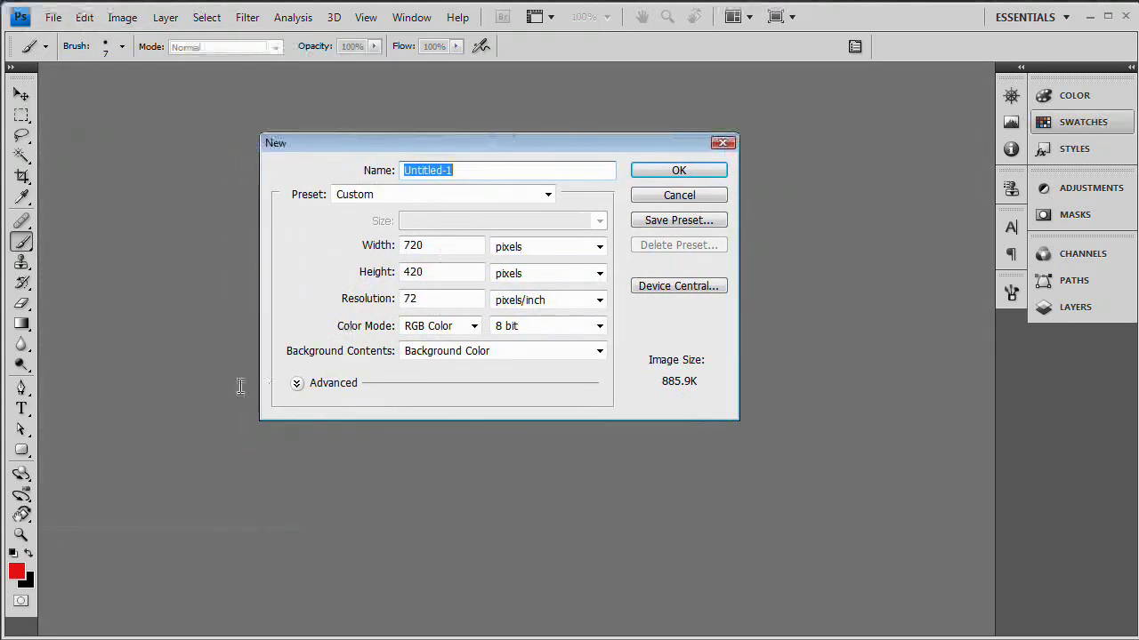
double_click(426, 248)
key(Tab)
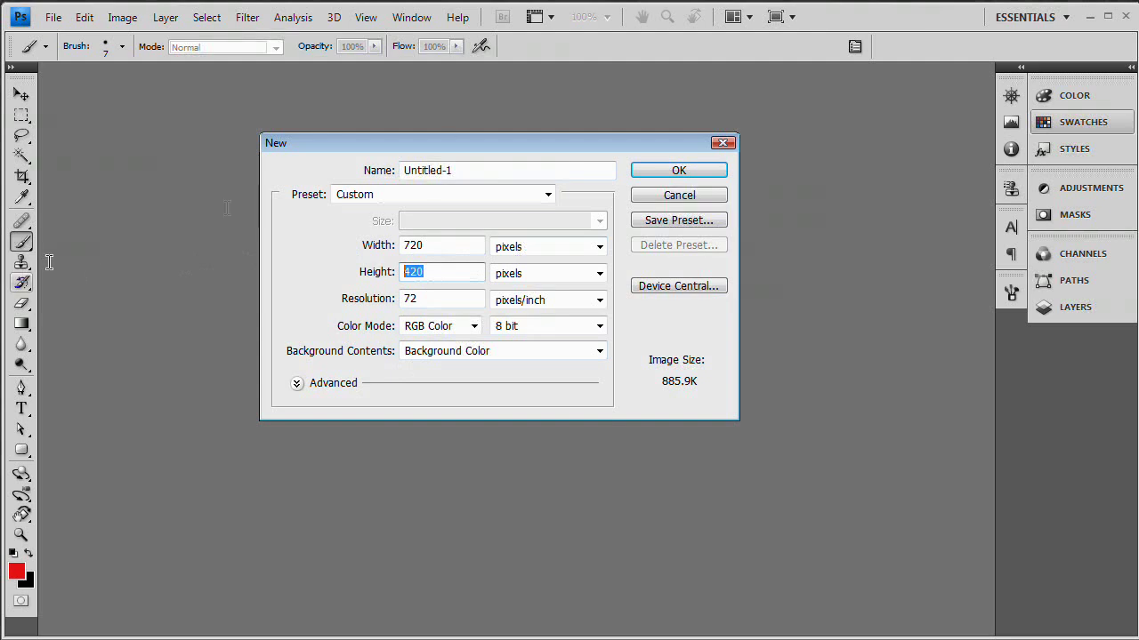
click(455, 270)
double_click(456, 271)
text(550)
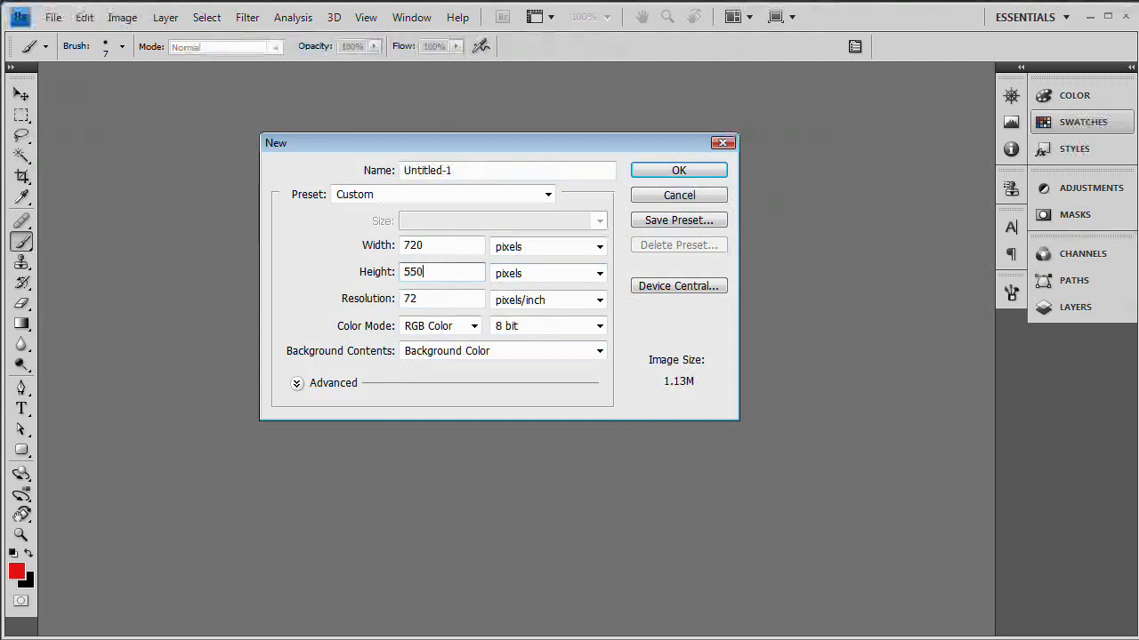
click(454, 353)
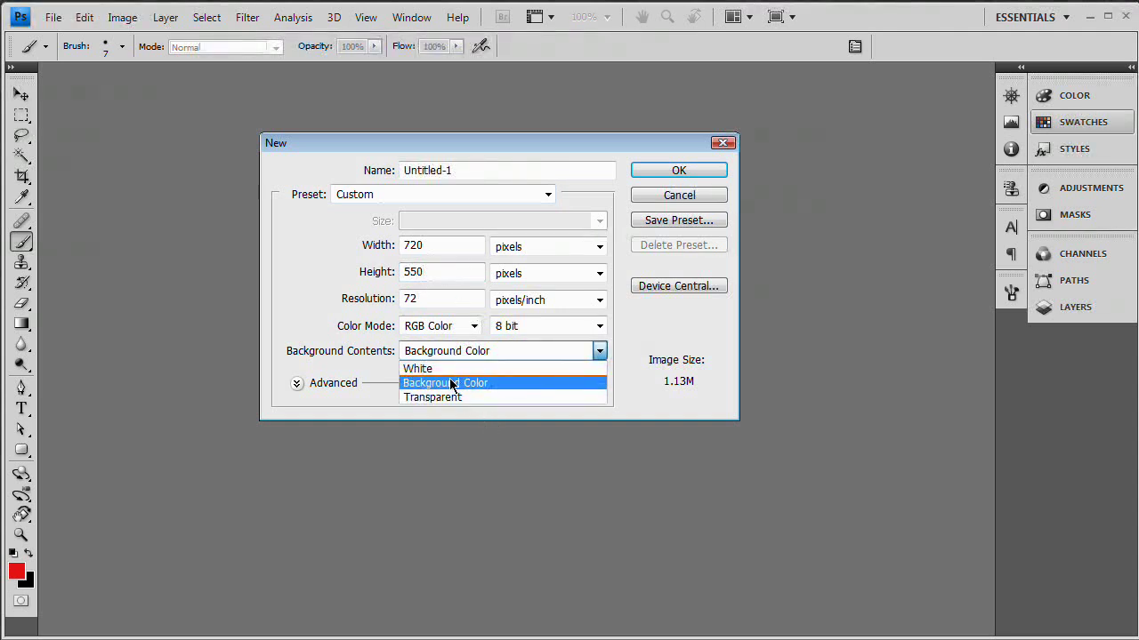
click(455, 382)
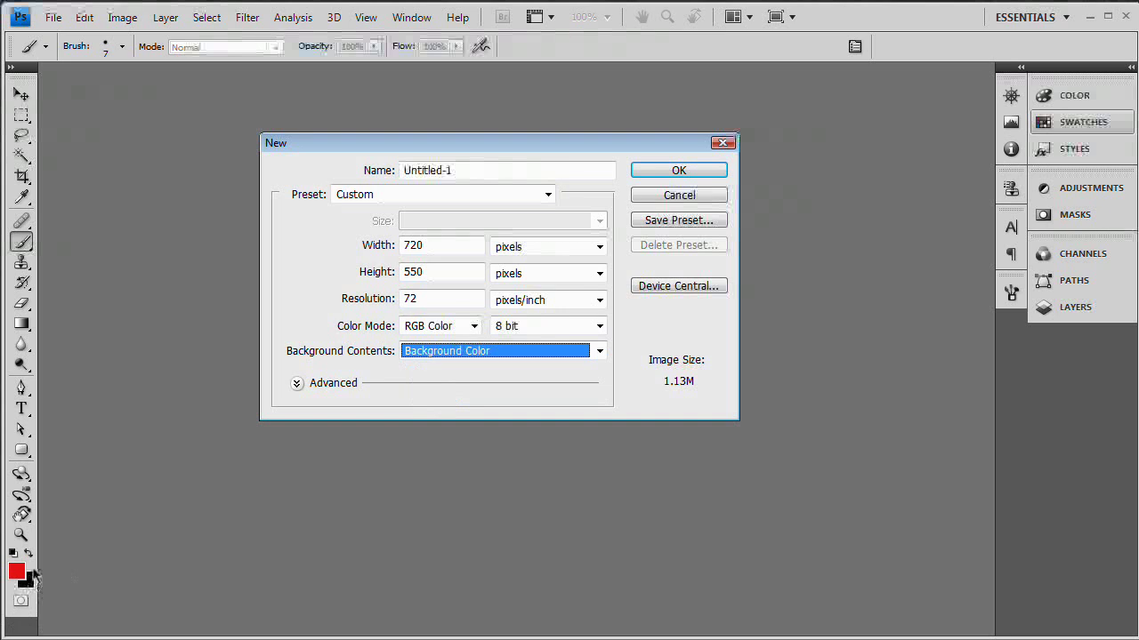
click(699, 171)
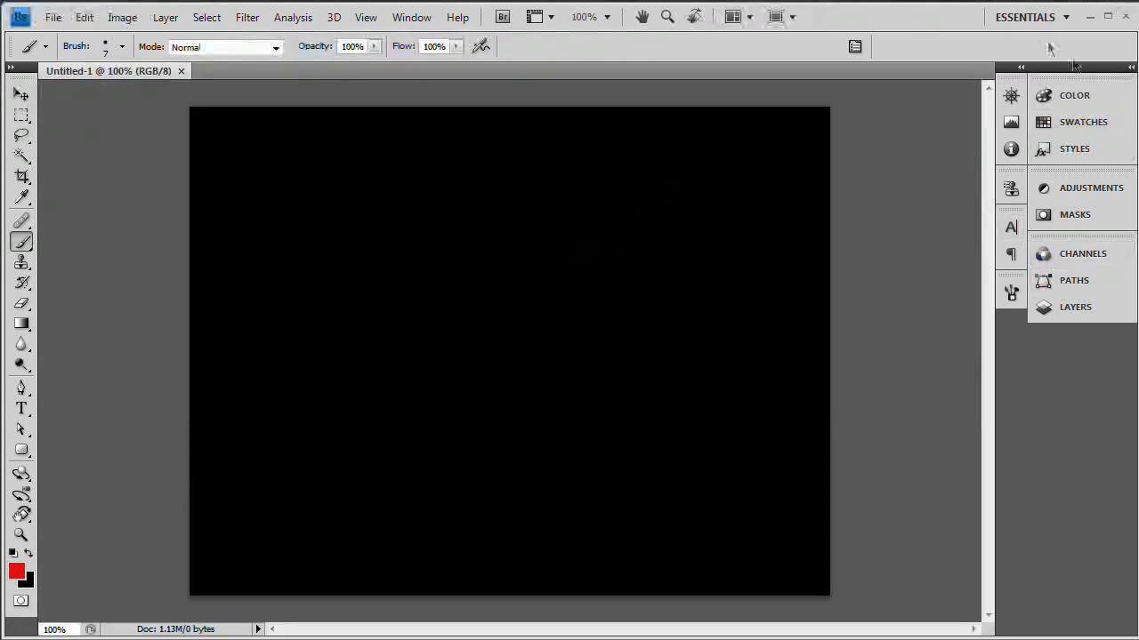
Set the foreground color to black and expand the collapsed panel dock to a narrower width.
click(1130, 68)
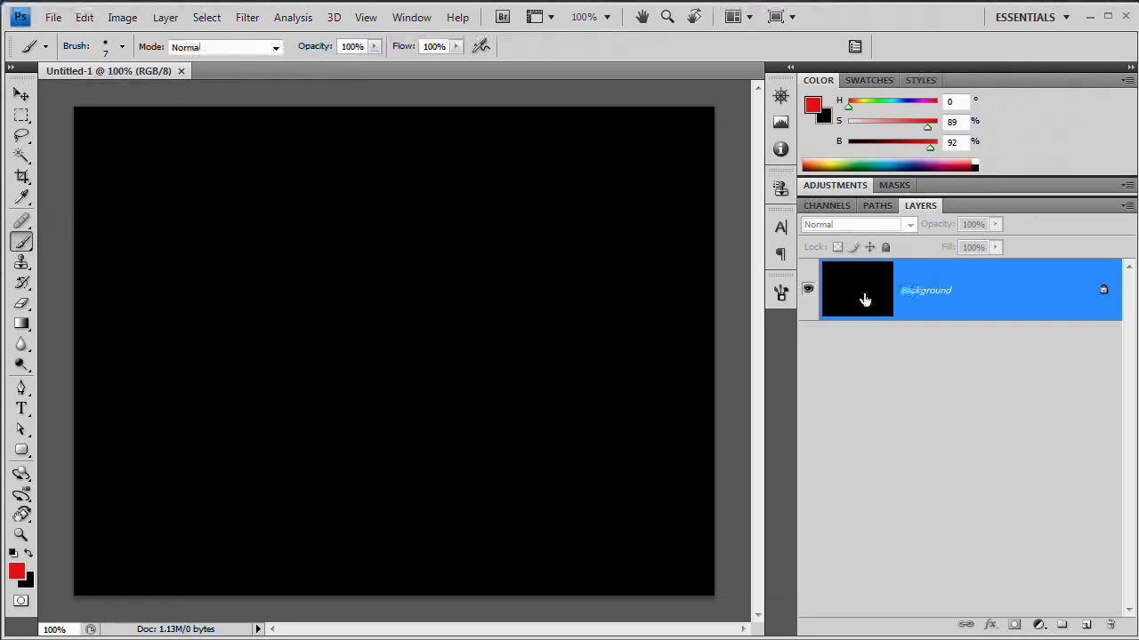
click(17, 572)
drag(463, 427, 528, 484)
click(738, 246)
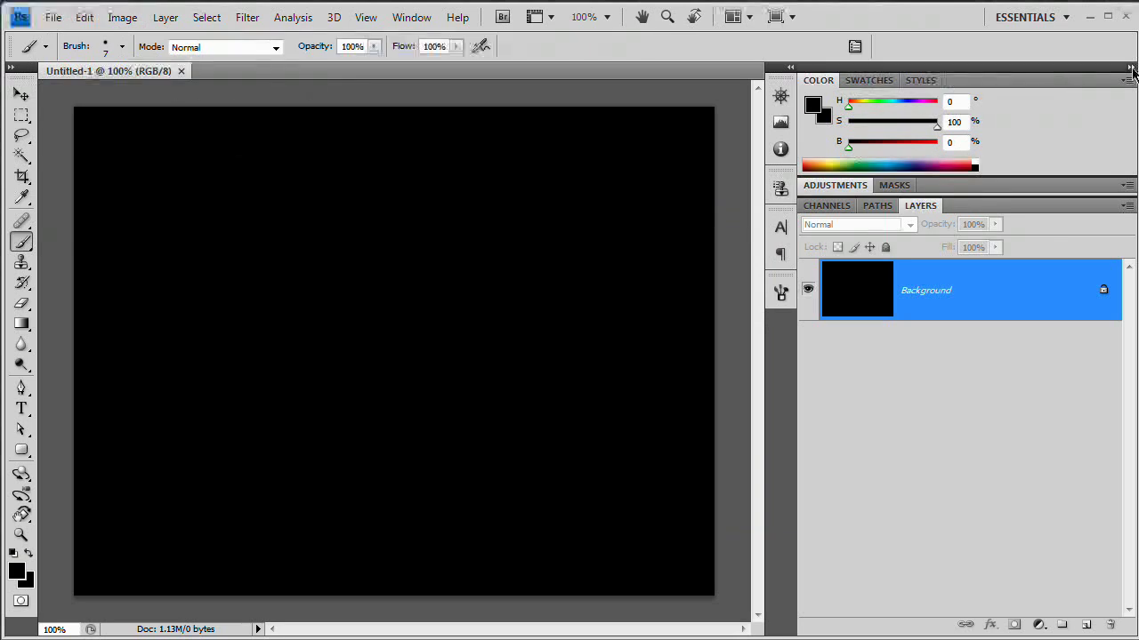
drag(797, 329, 928, 329)
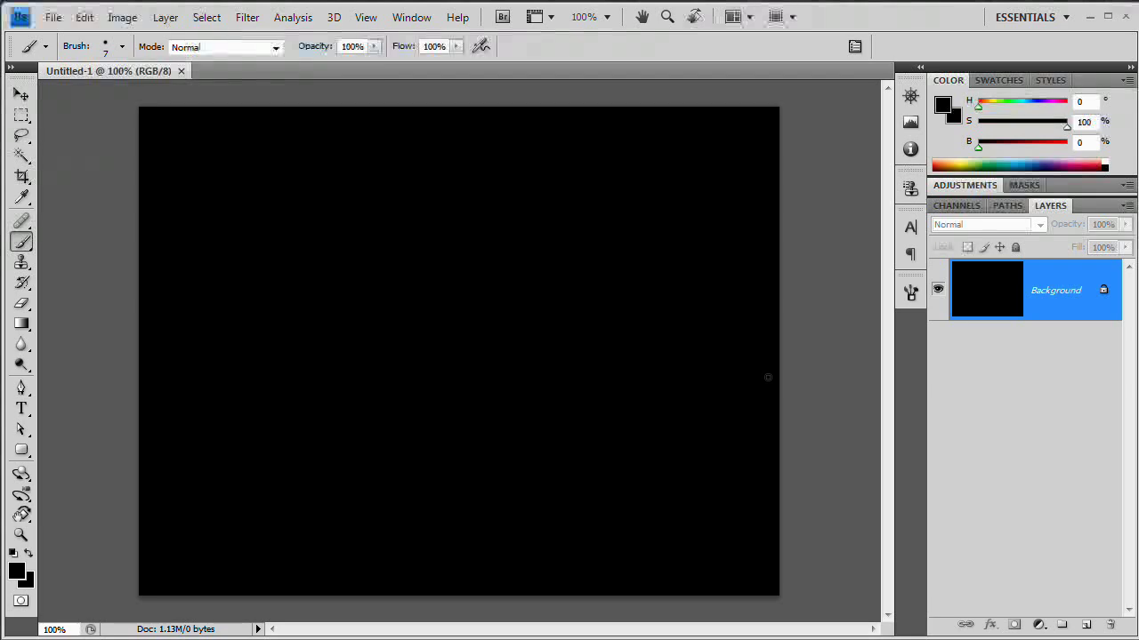
click(333, 17)
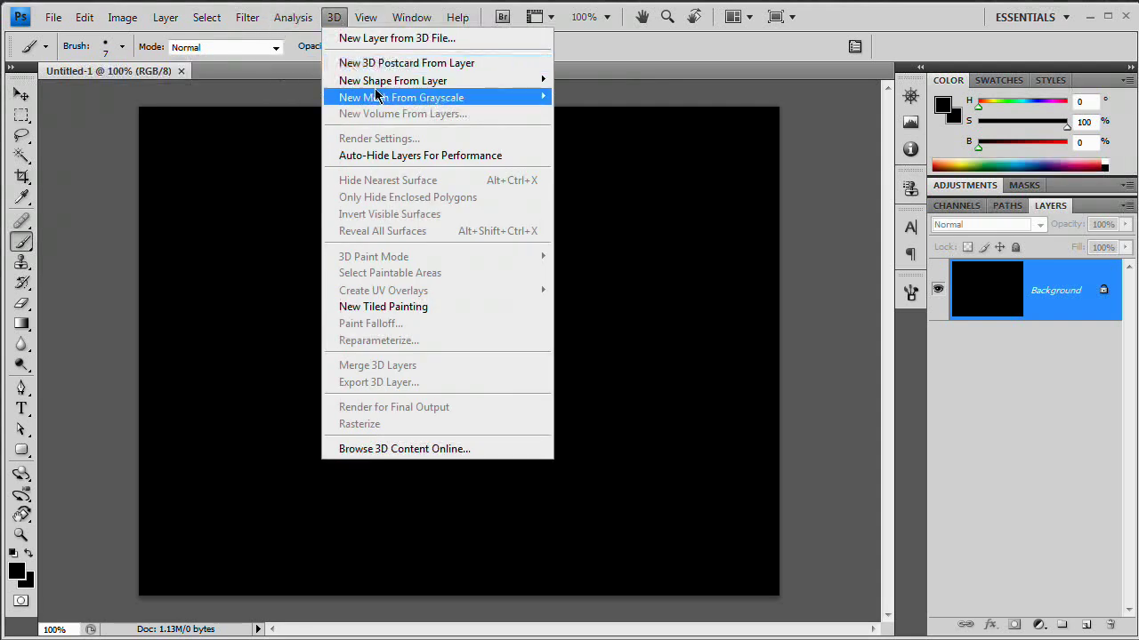
mouse_move(498, 81)
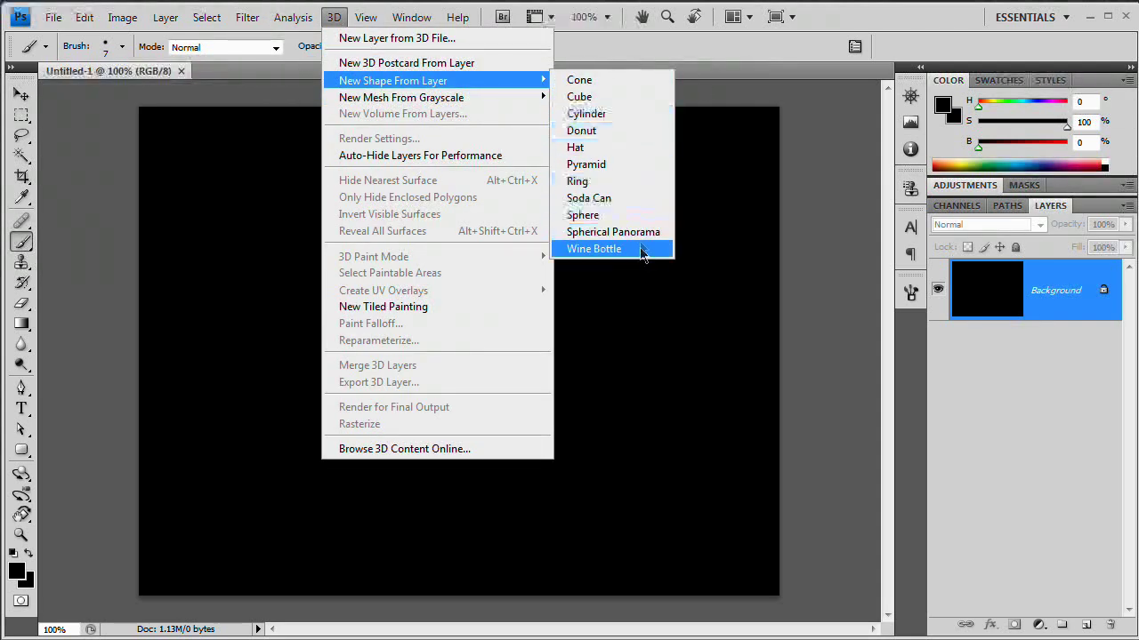
mouse_move(427, 100)
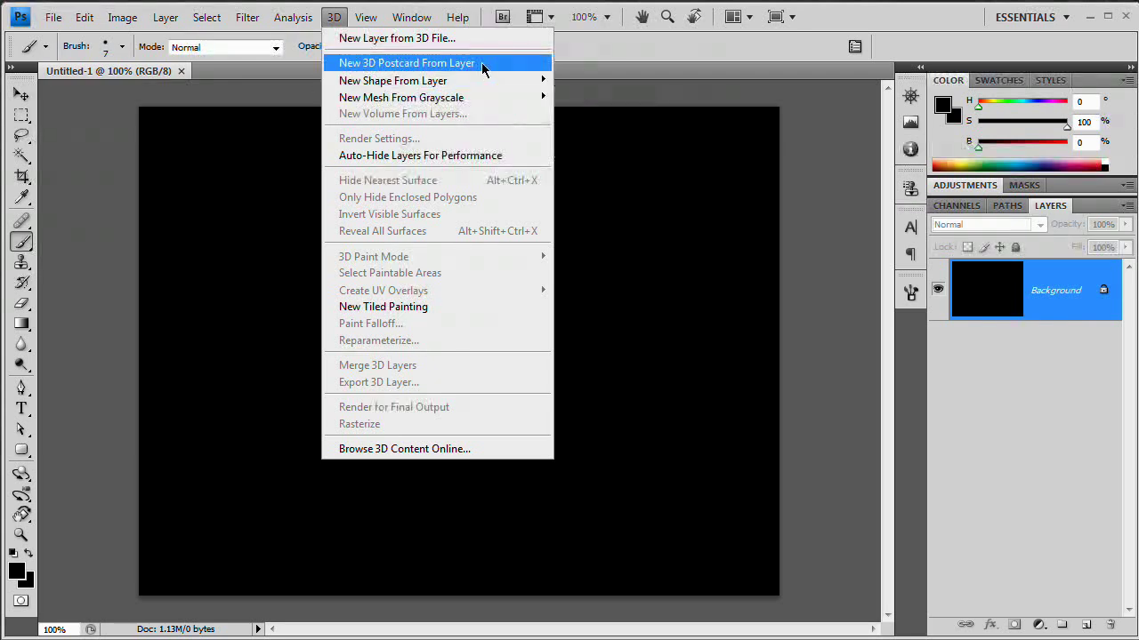
click(483, 63)
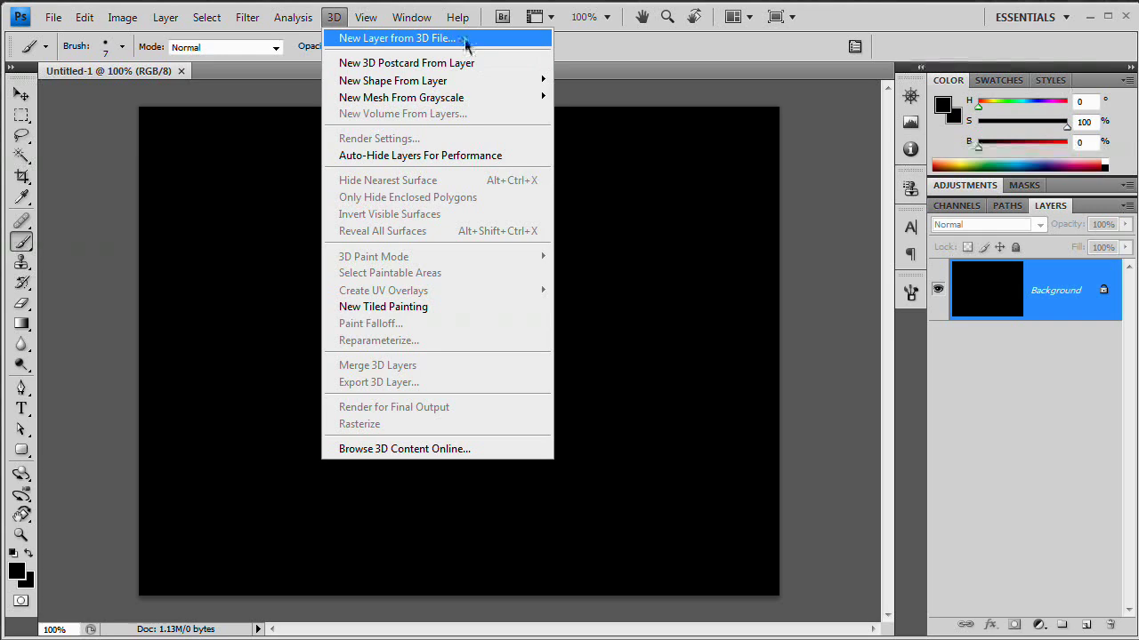
mouse_move(411, 17)
click(1074, 380)
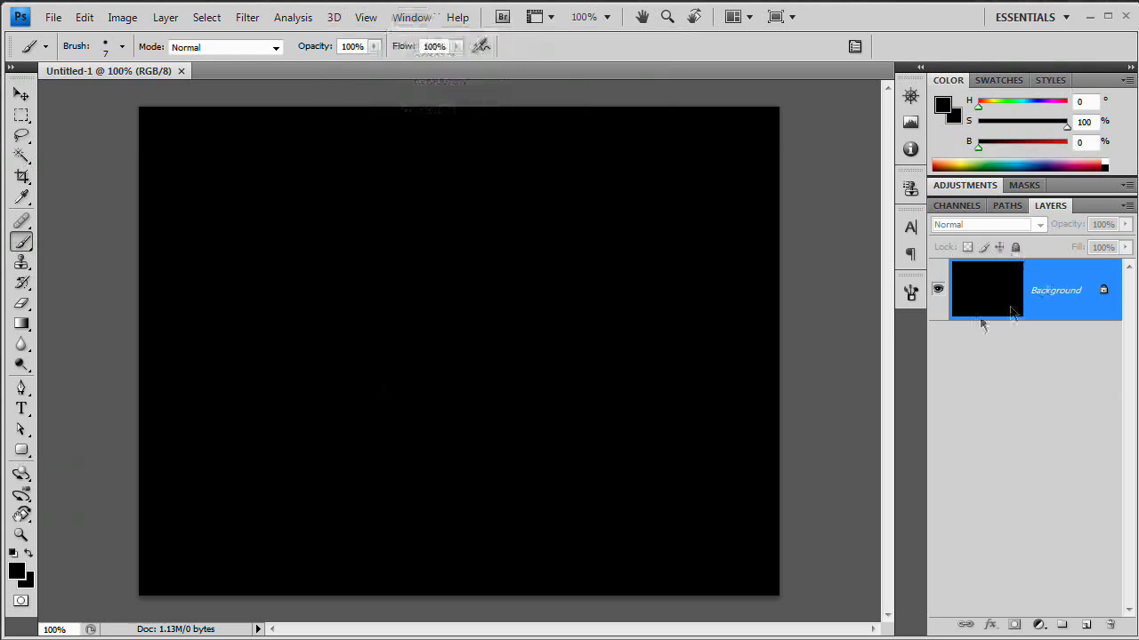
Add a new layer filled with black above the Background and apply Difference Clouds to it.
click(1085, 625)
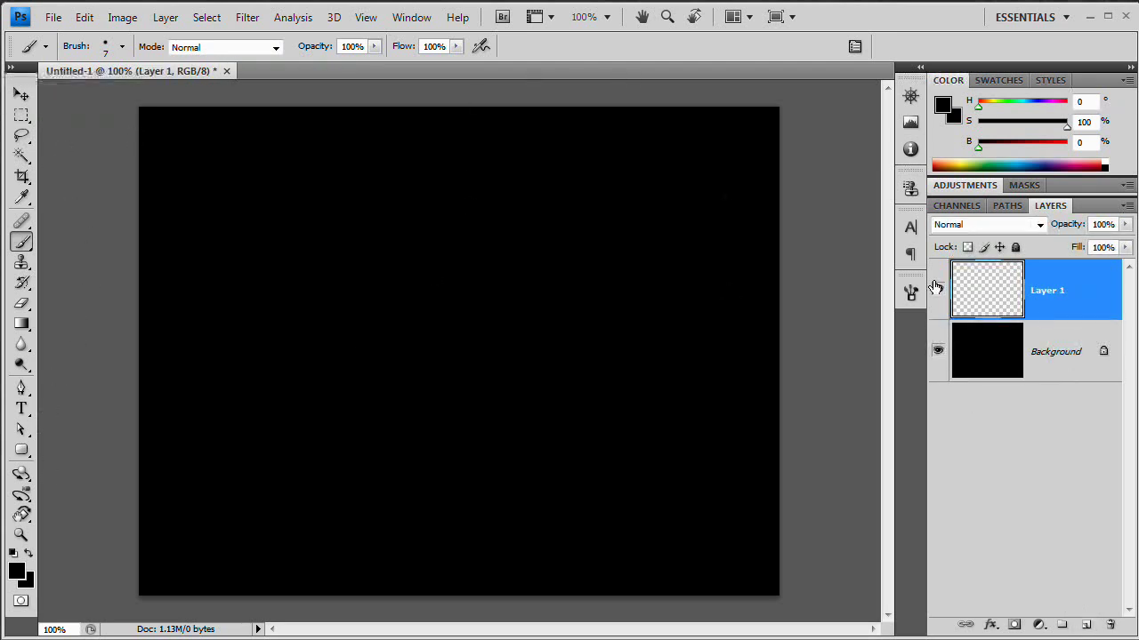
key(alt+BackSpace)
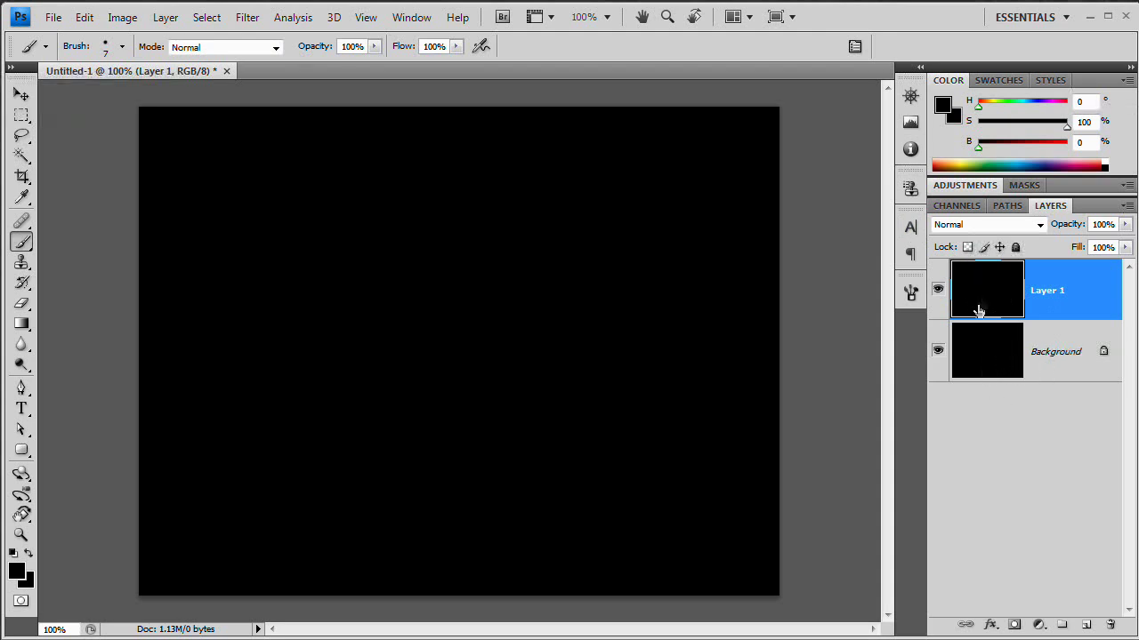
click(248, 19)
mouse_move(376, 248)
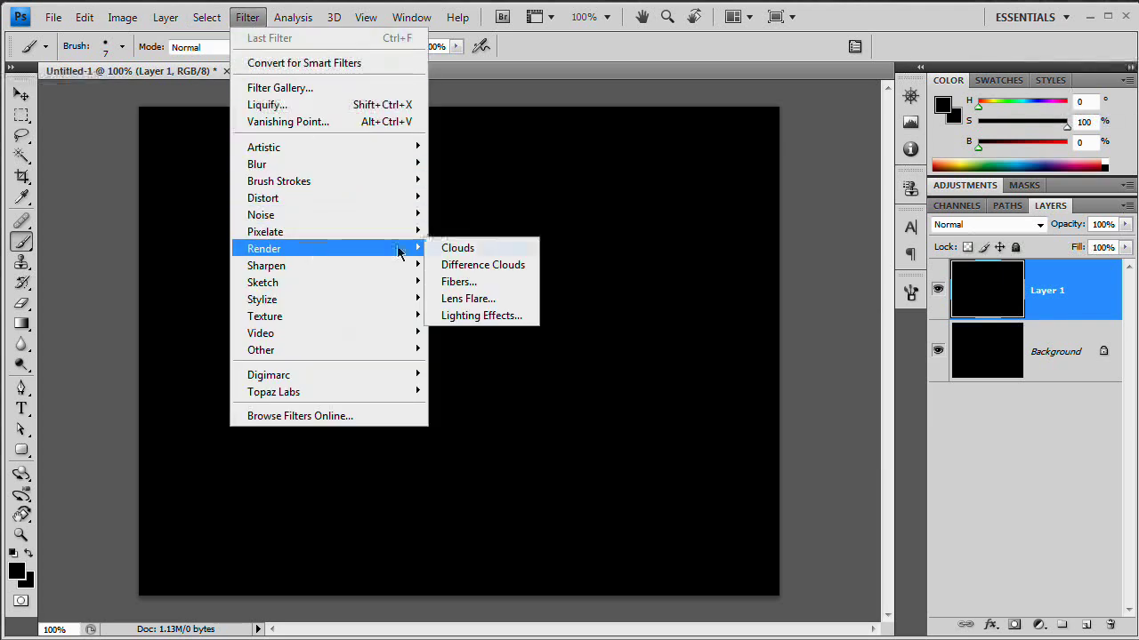
click(503, 268)
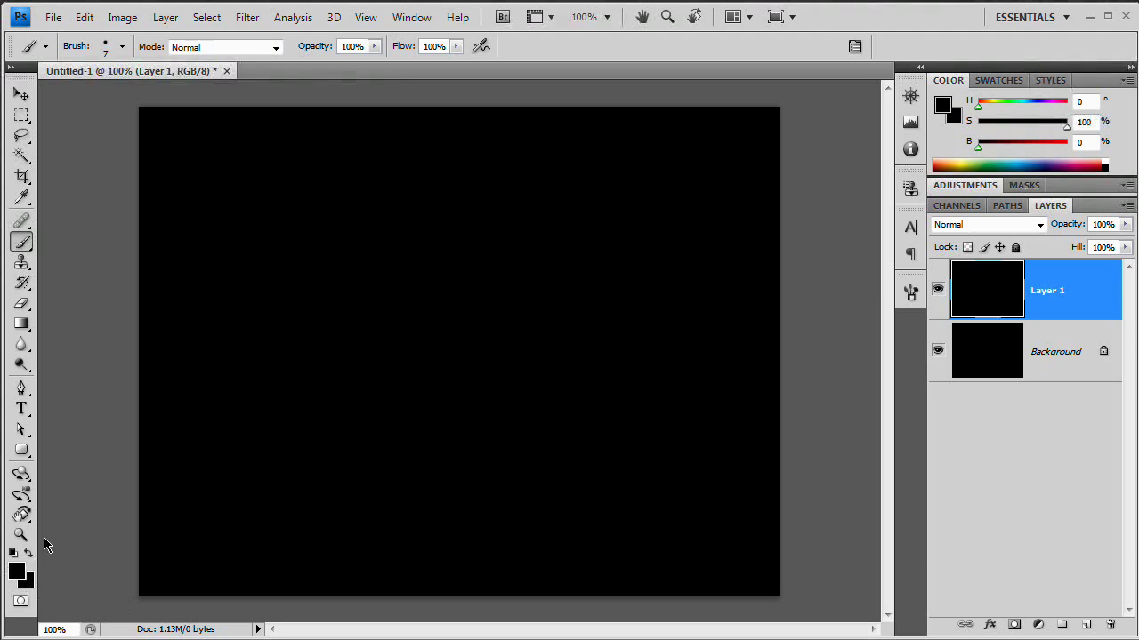
Reset the foreground and background colors to black and white, and apply Difference Clouds to Layer 1 five times.
key(d)
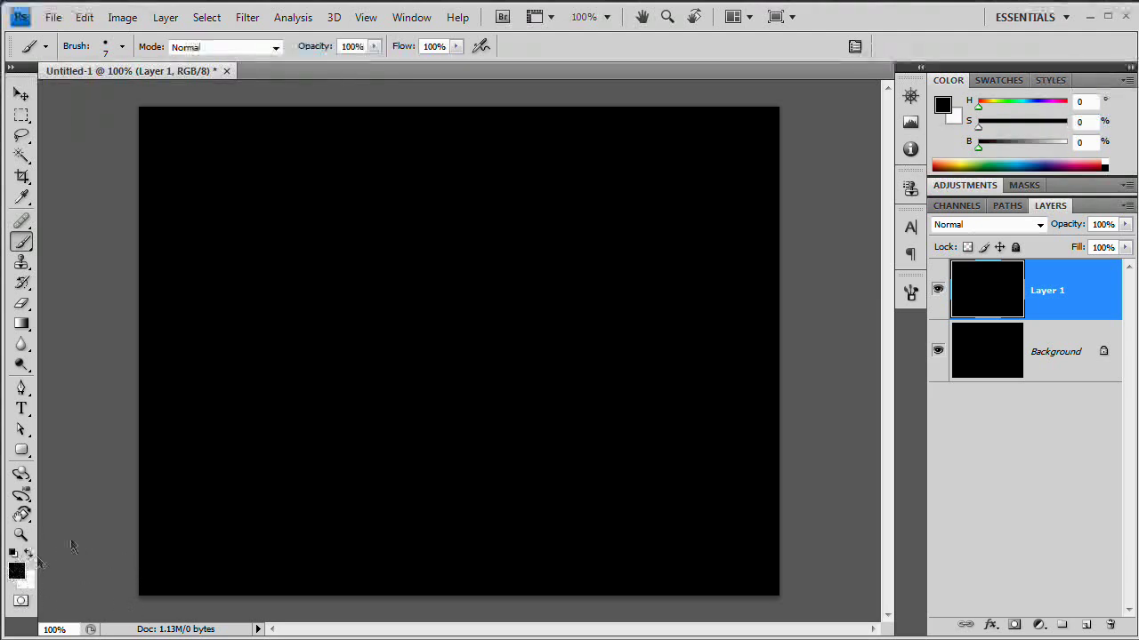
click(247, 16)
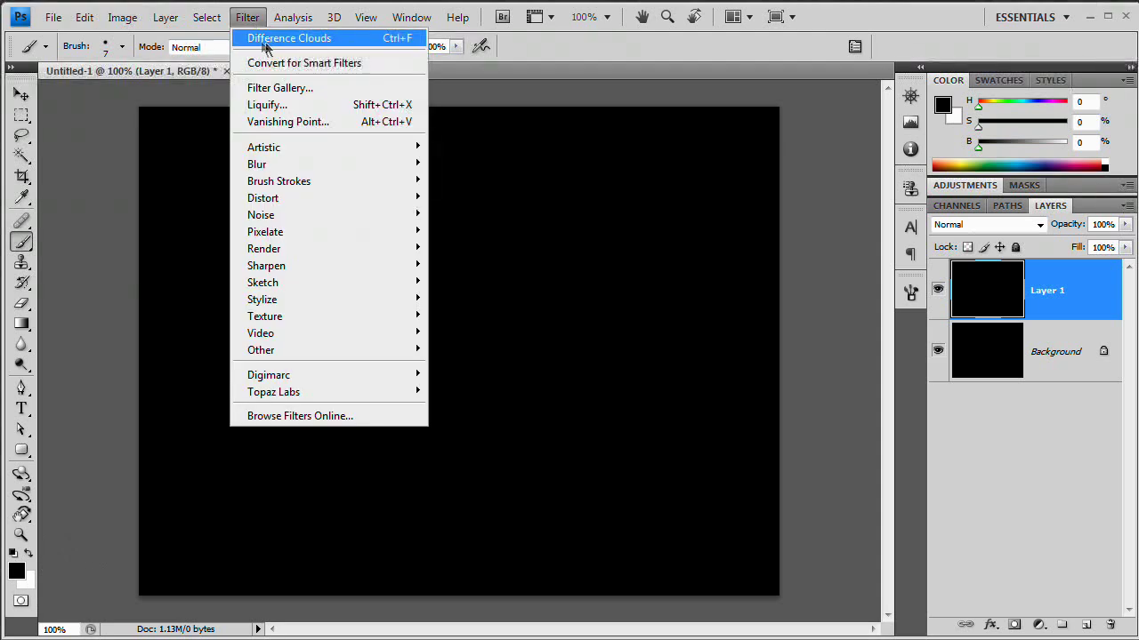
click(289, 39)
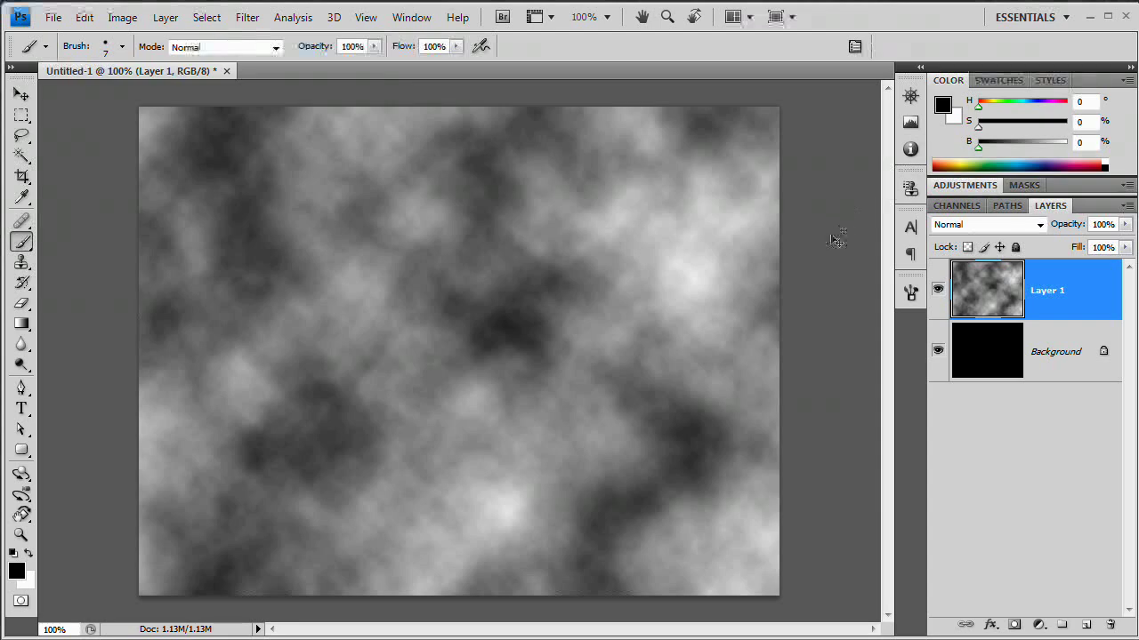
key(ctrl+f)
key(ctrl+f)
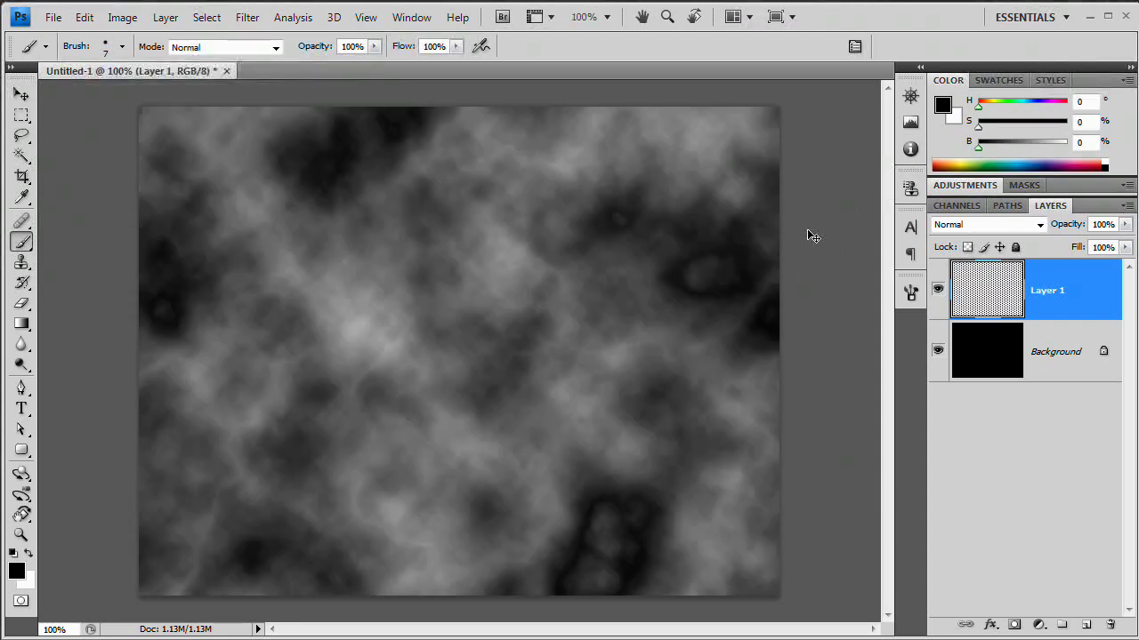
key(ctrl+f)
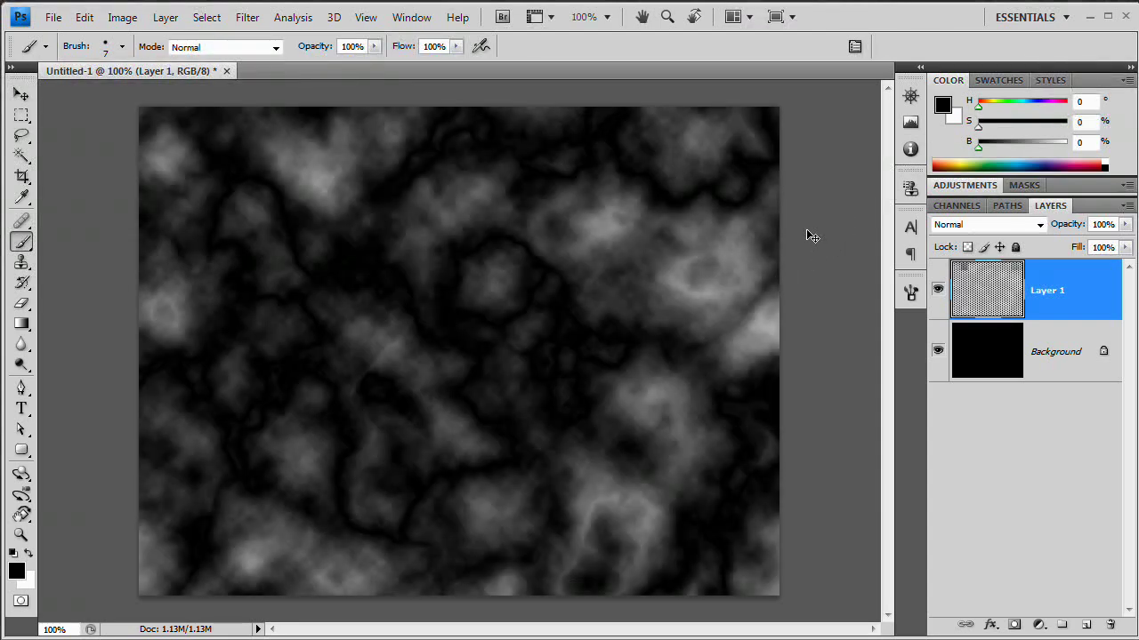
key(ctrl+f)
key(ctrl+l)
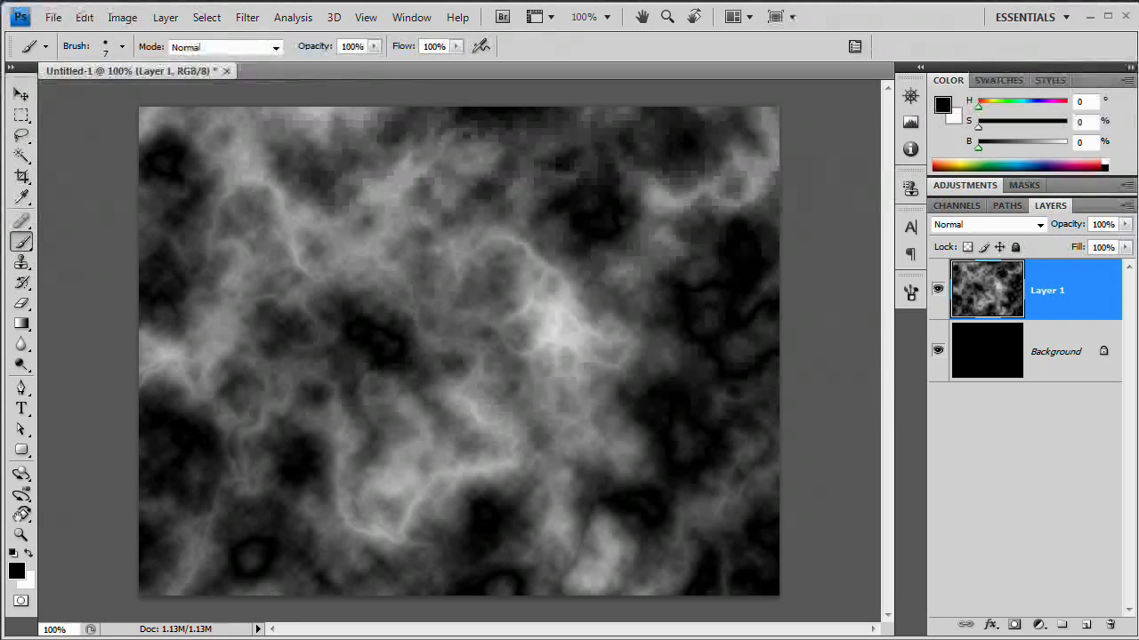
key(Return)
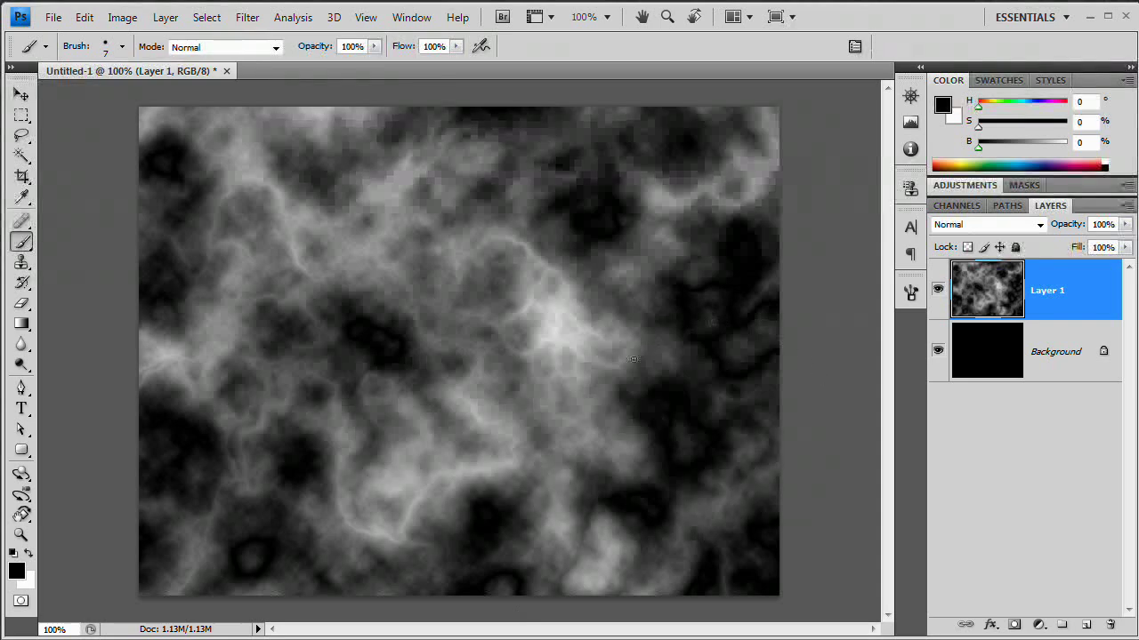
Convert the cloud layer into a 3D cylinder mesh from its grayscale values.
key(v)
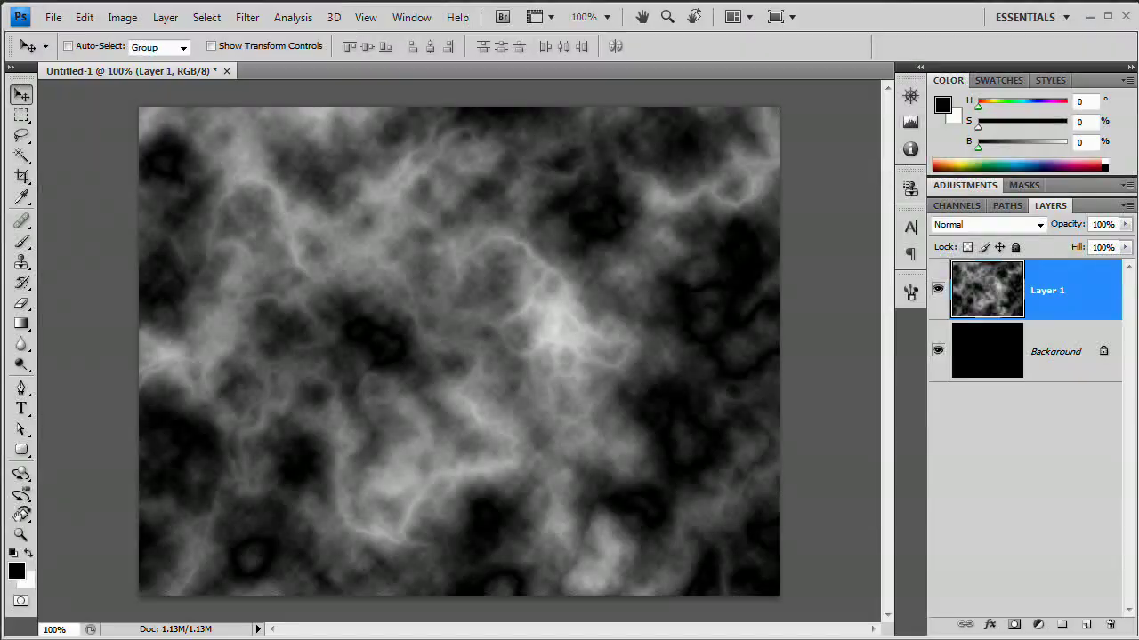
click(334, 20)
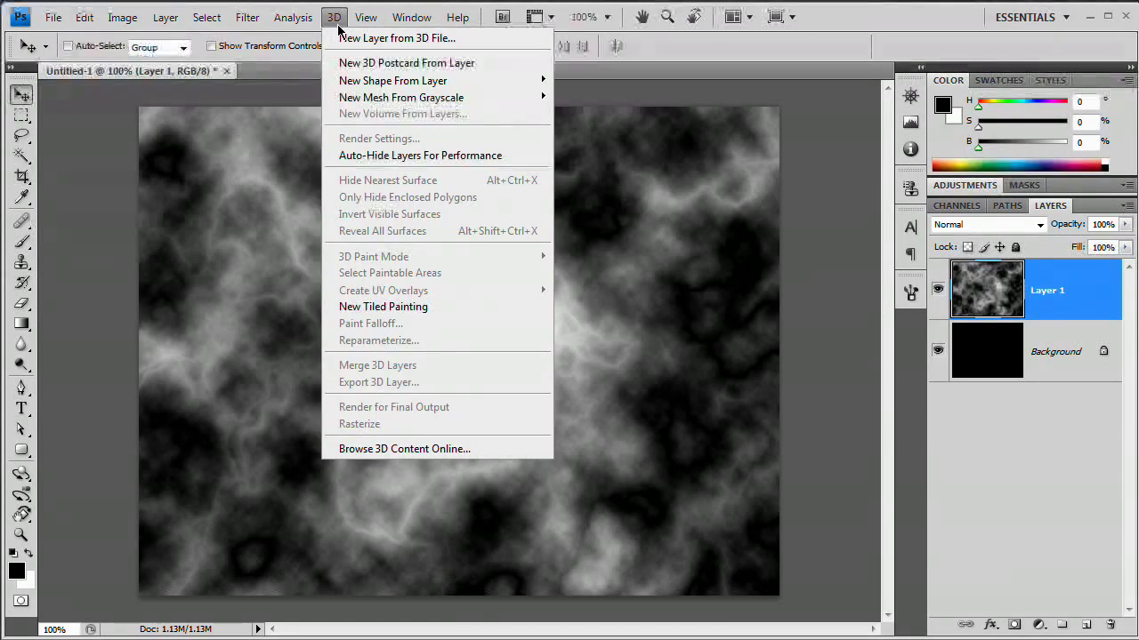
mouse_move(432, 98)
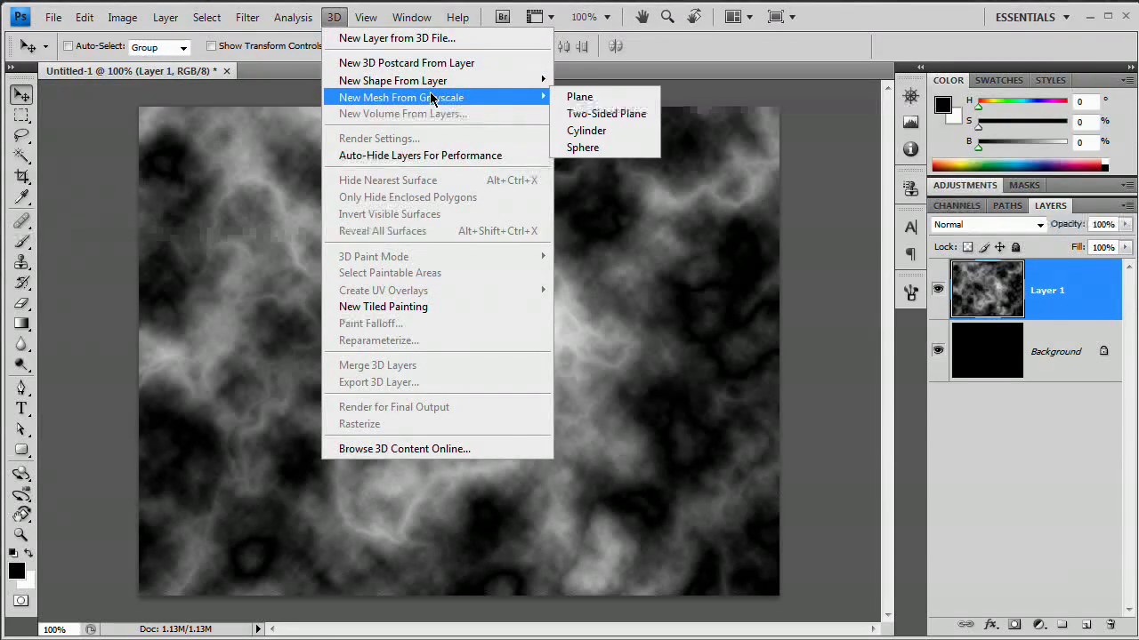
click(588, 132)
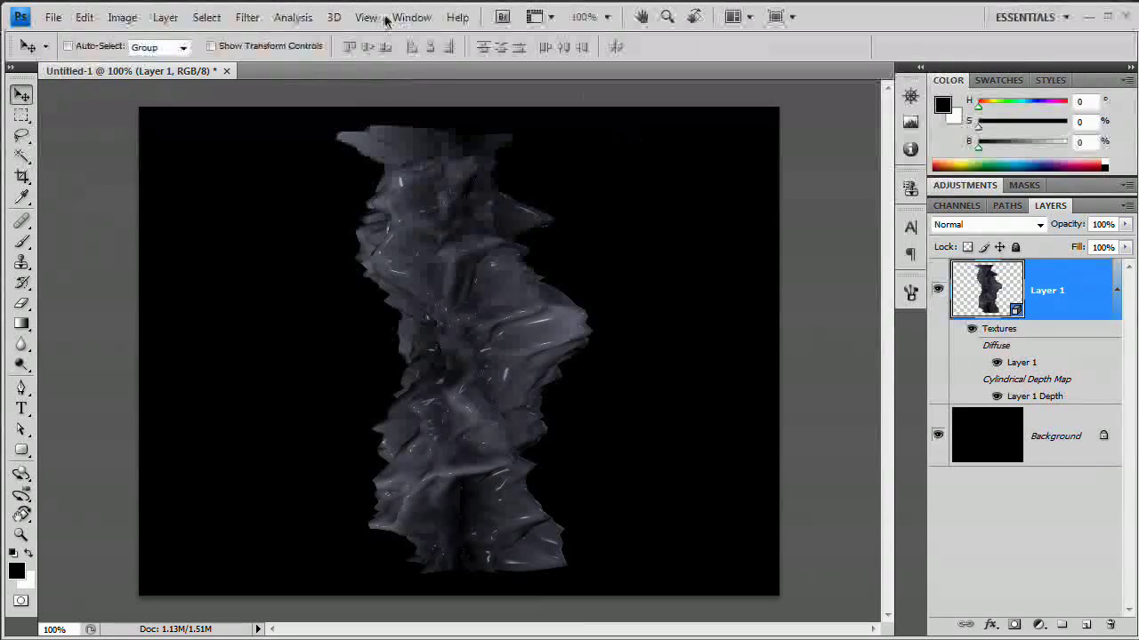
Display the 3D scene settings beside the cylinder mesh and switch them to the scene's lights.
click(412, 16)
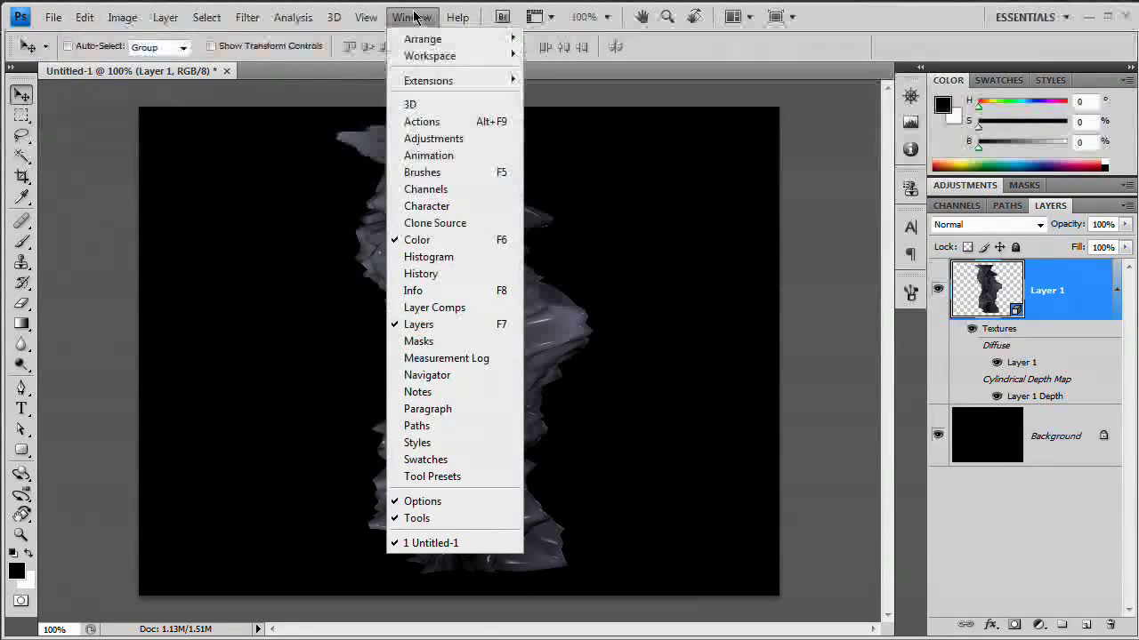
click(418, 104)
drag(818, 258, 756, 133)
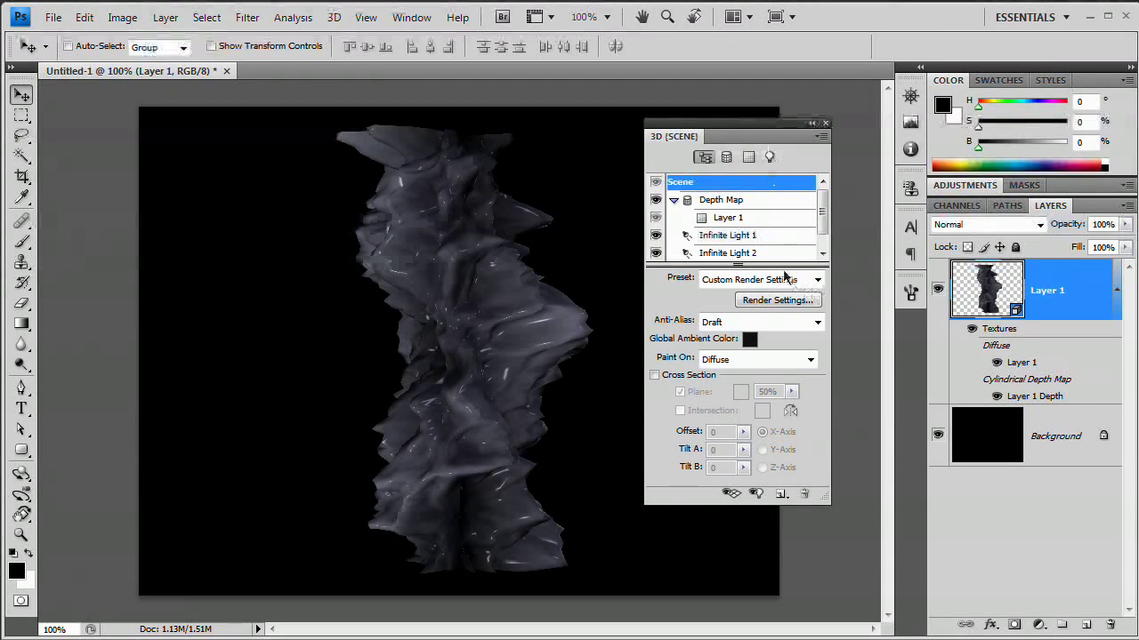
click(770, 159)
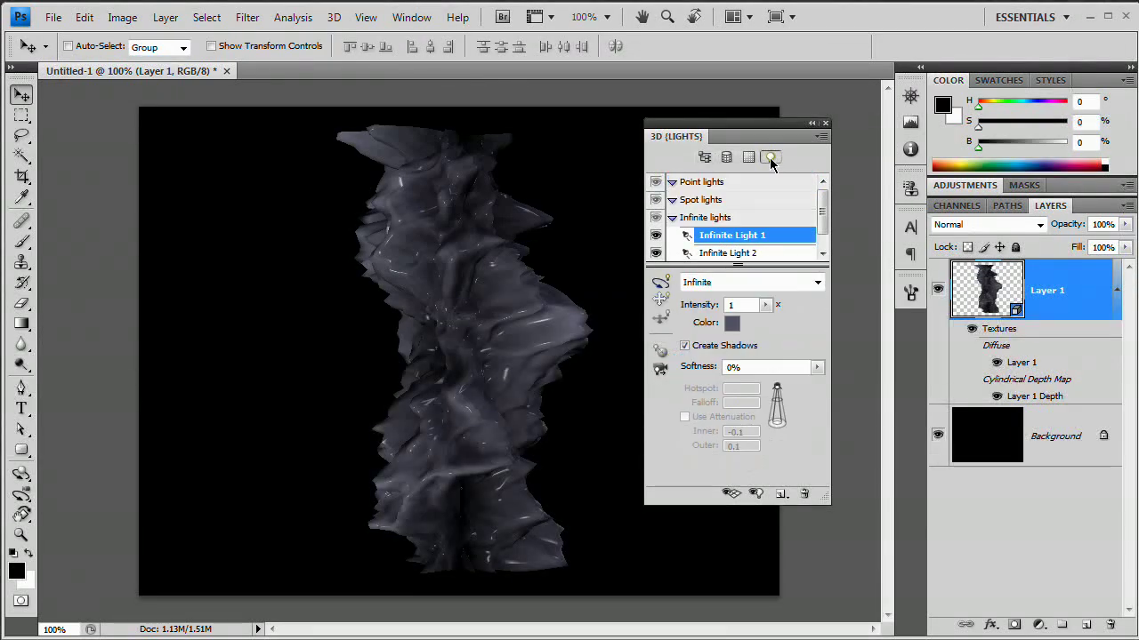
Change the color of Infinite Light 1 to dark blue #2a4bbe.
scroll(835, 232, down, 1)
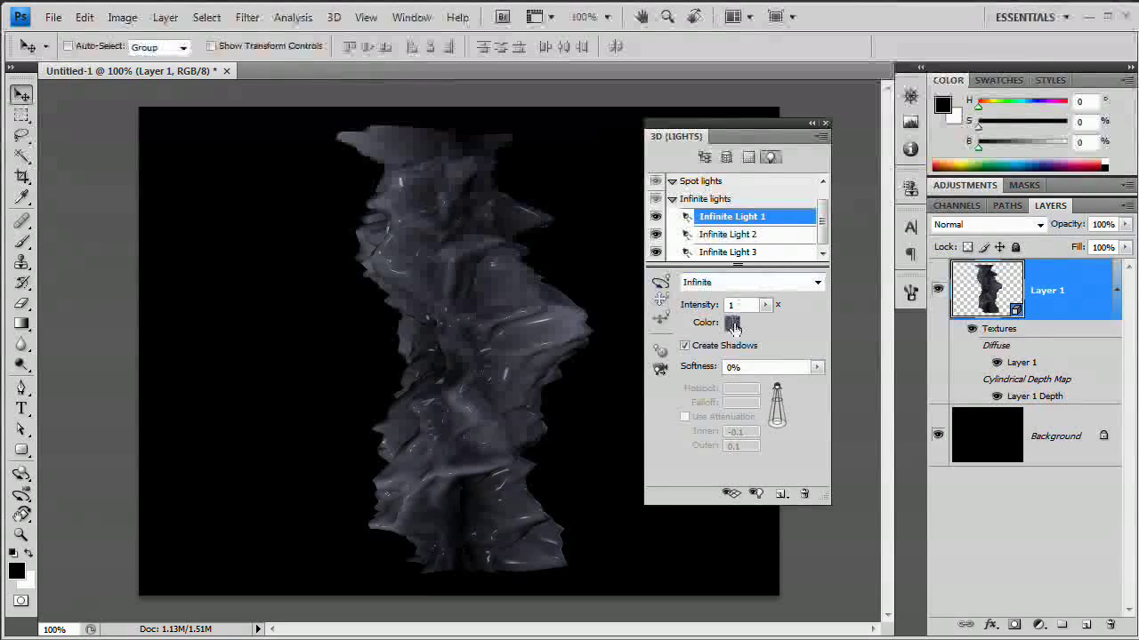
click(731, 323)
click(728, 325)
click(683, 245)
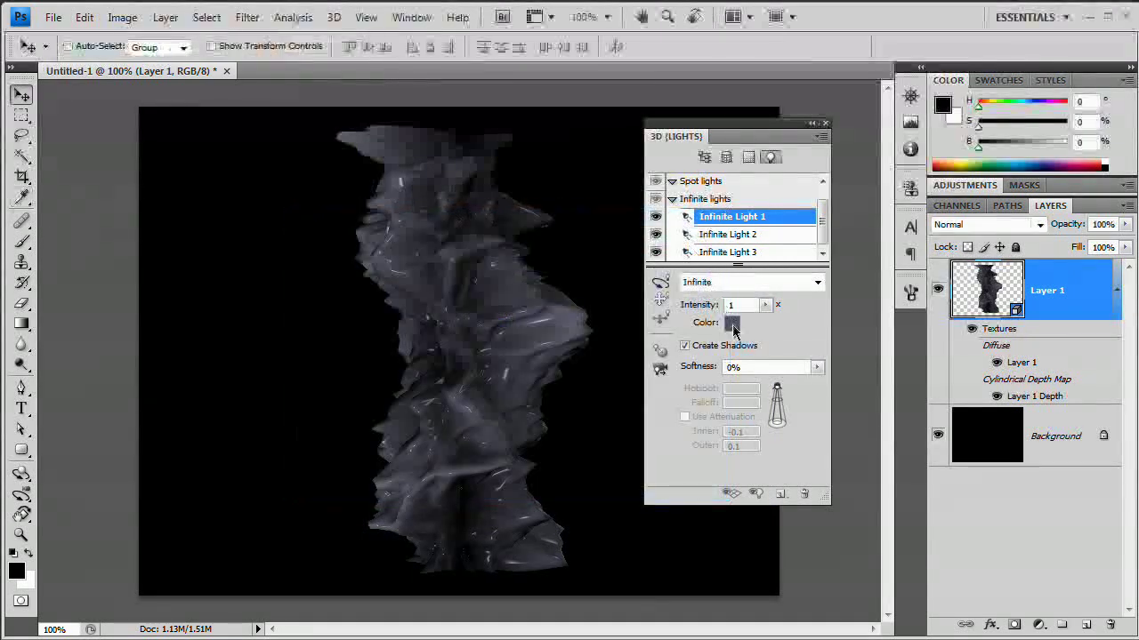
click(731, 323)
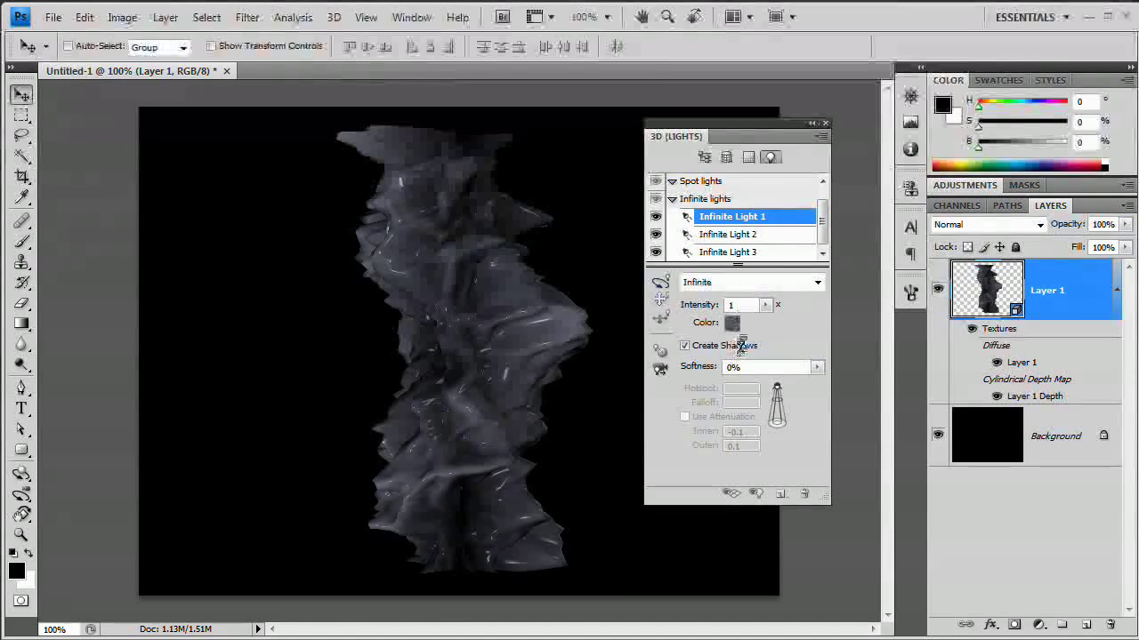
drag(633, 217, 982, 186)
drag(781, 300, 825, 282)
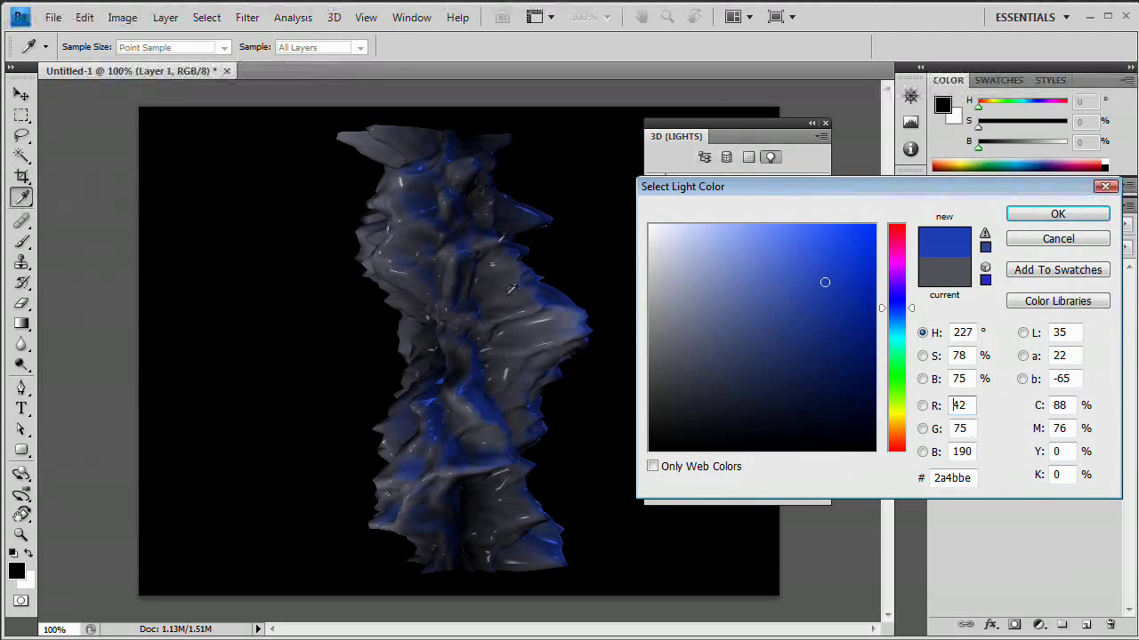
click(1057, 215)
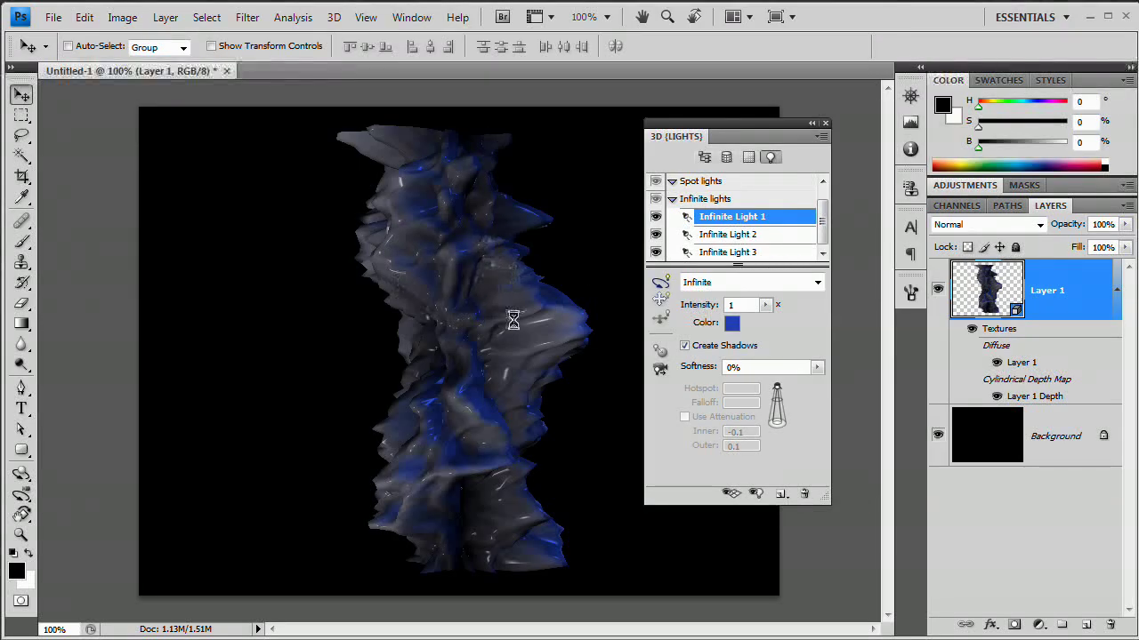
Change the color of Infinite Light 2 to a medium violet-blue.
click(727, 235)
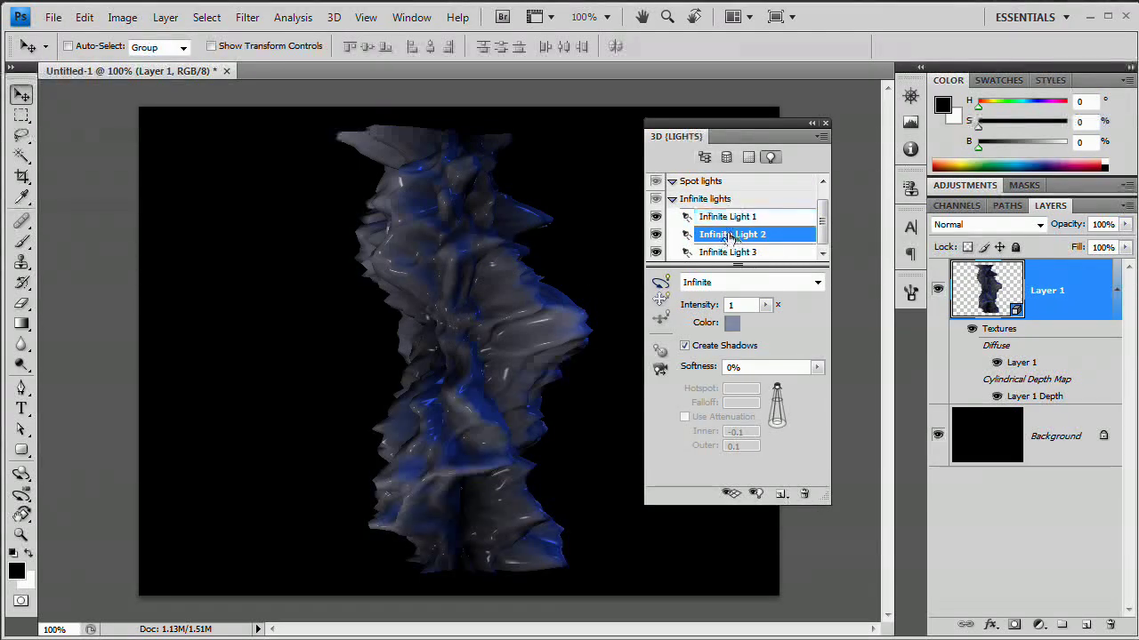
click(732, 325)
mouse_move(752, 319)
mouse_down()
mouse_move(738, 265)
mouse_move(772, 246)
mouse_up()
click(1049, 214)
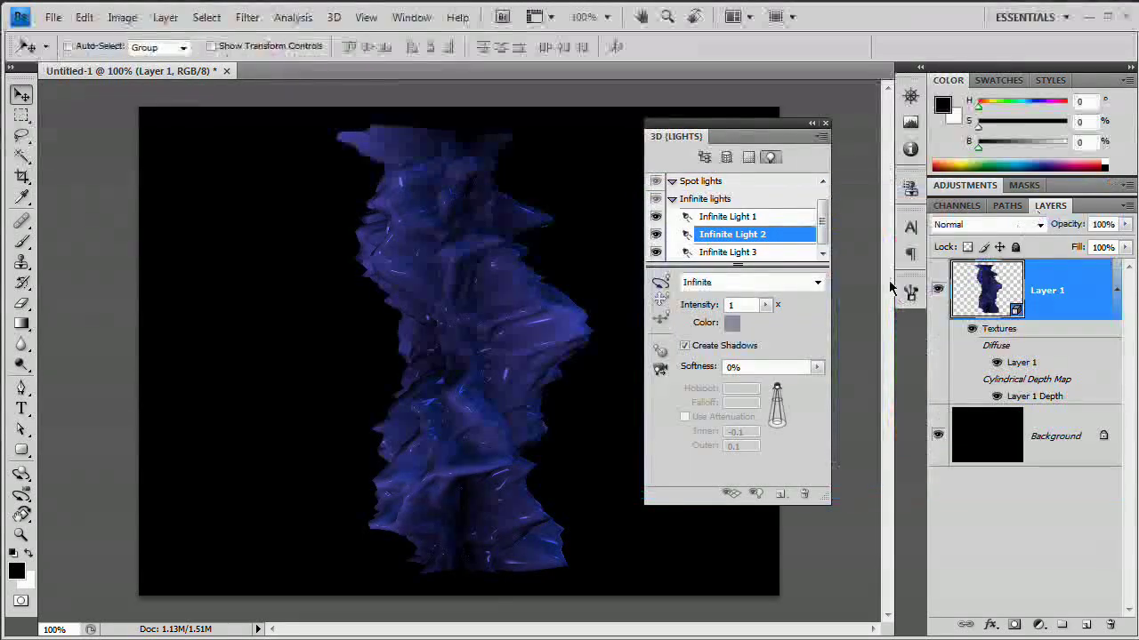
Change the color of Infinite Light 3 to a light blue.
click(732, 250)
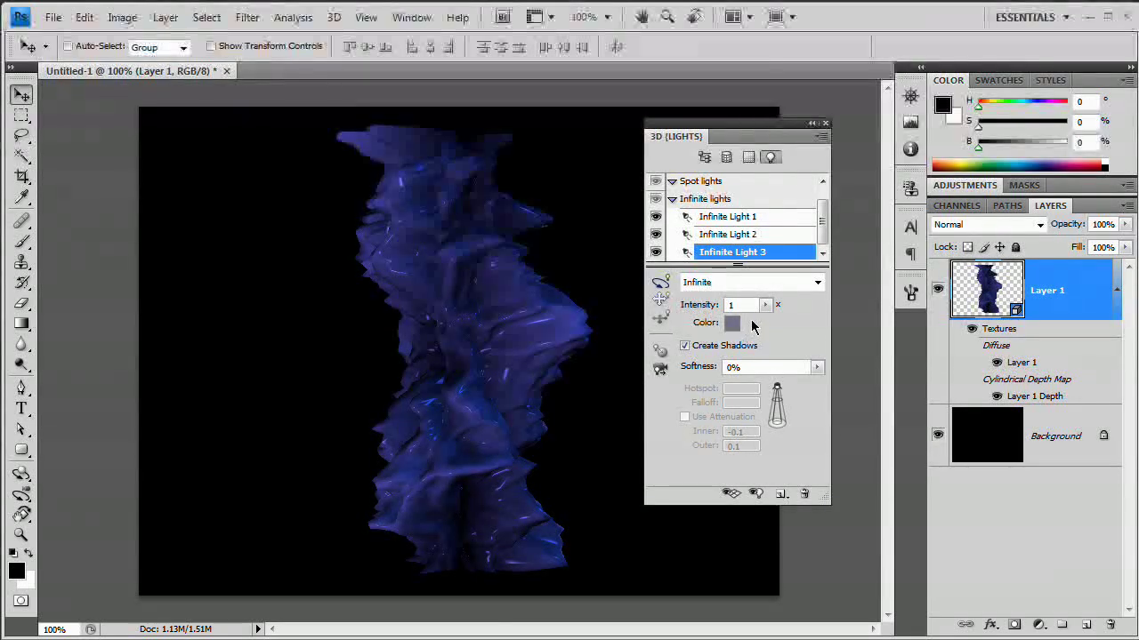
click(731, 325)
drag(723, 327, 832, 214)
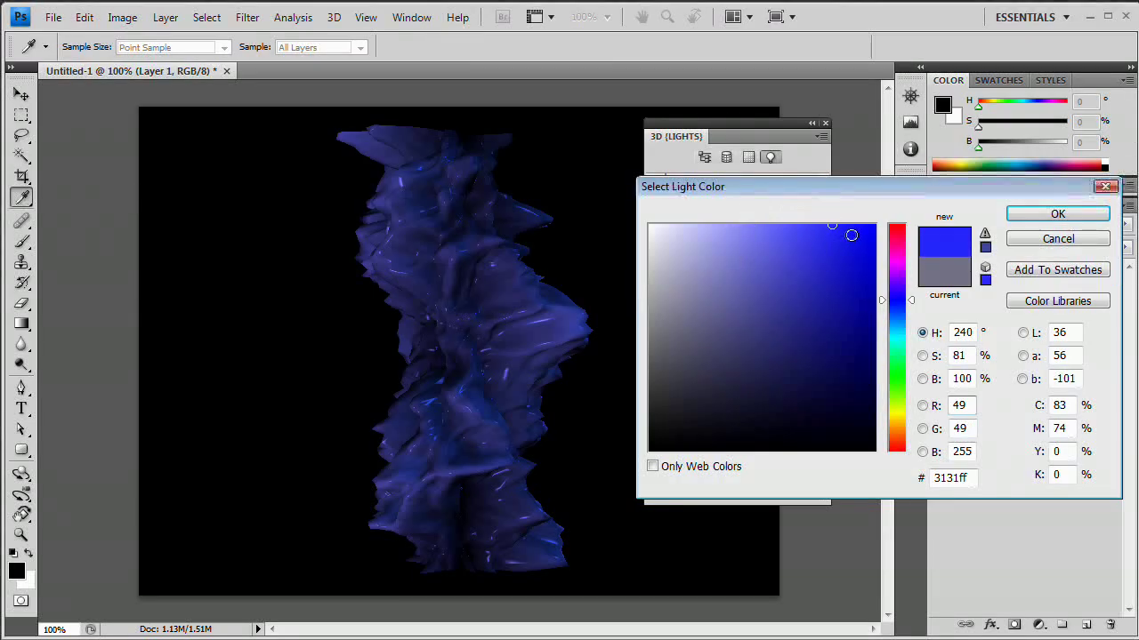
drag(849, 258, 886, 215)
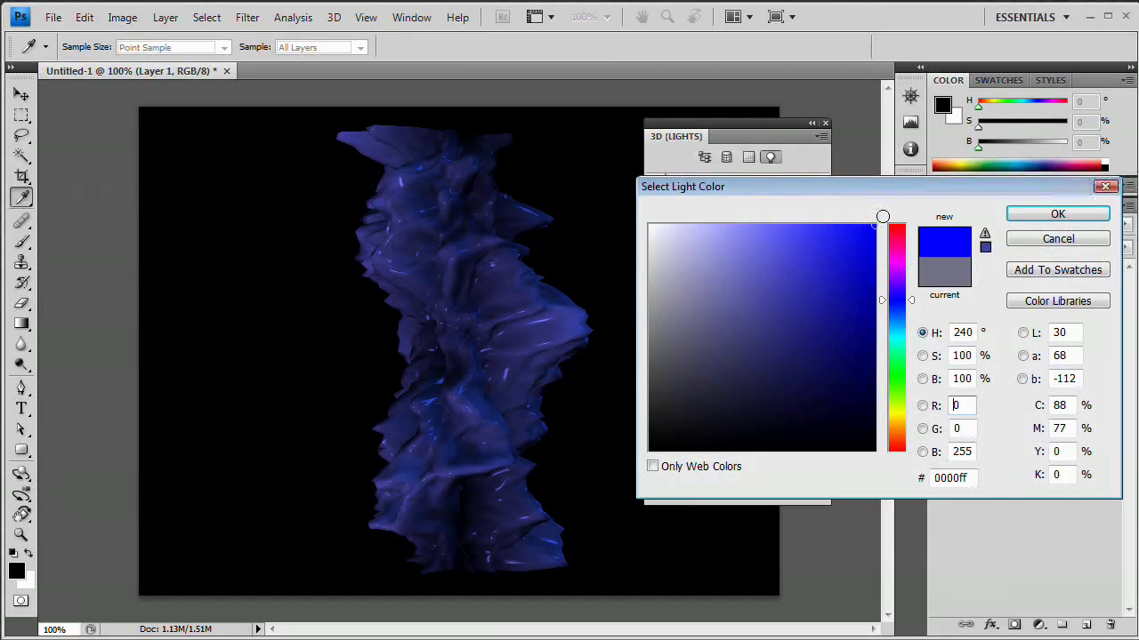
drag(904, 345, 900, 297)
mouse_move(758, 238)
mouse_down()
mouse_move(750, 231)
mouse_move(759, 242)
mouse_move(771, 229)
mouse_move(740, 225)
mouse_up()
drag(901, 293, 901, 312)
click(1031, 215)
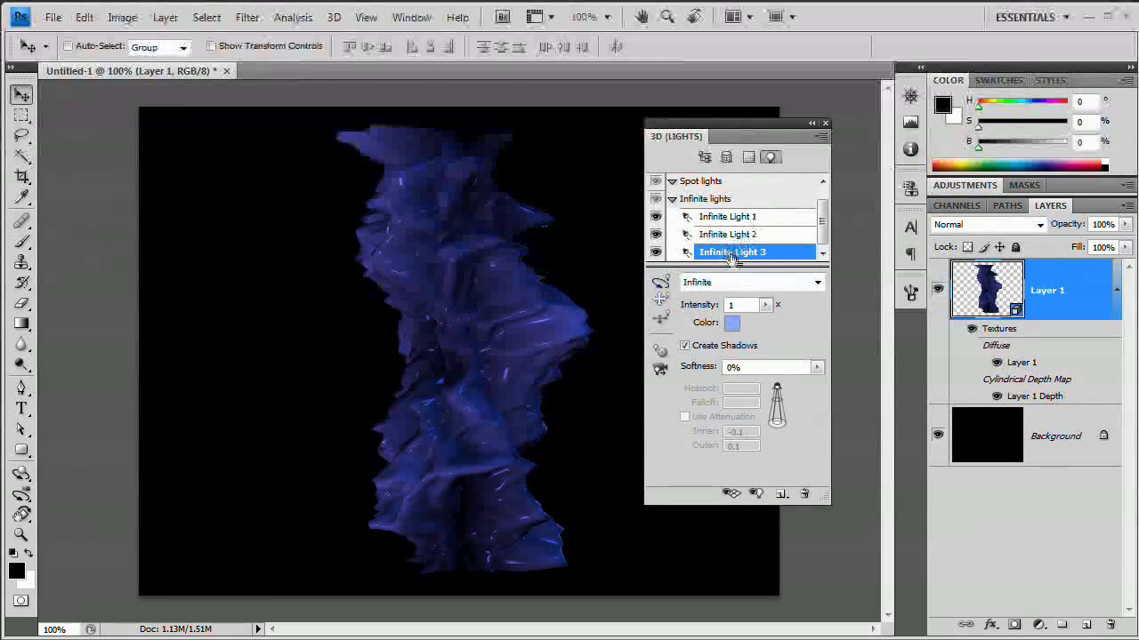
Add a new point light to the 3D scene.
click(782, 496)
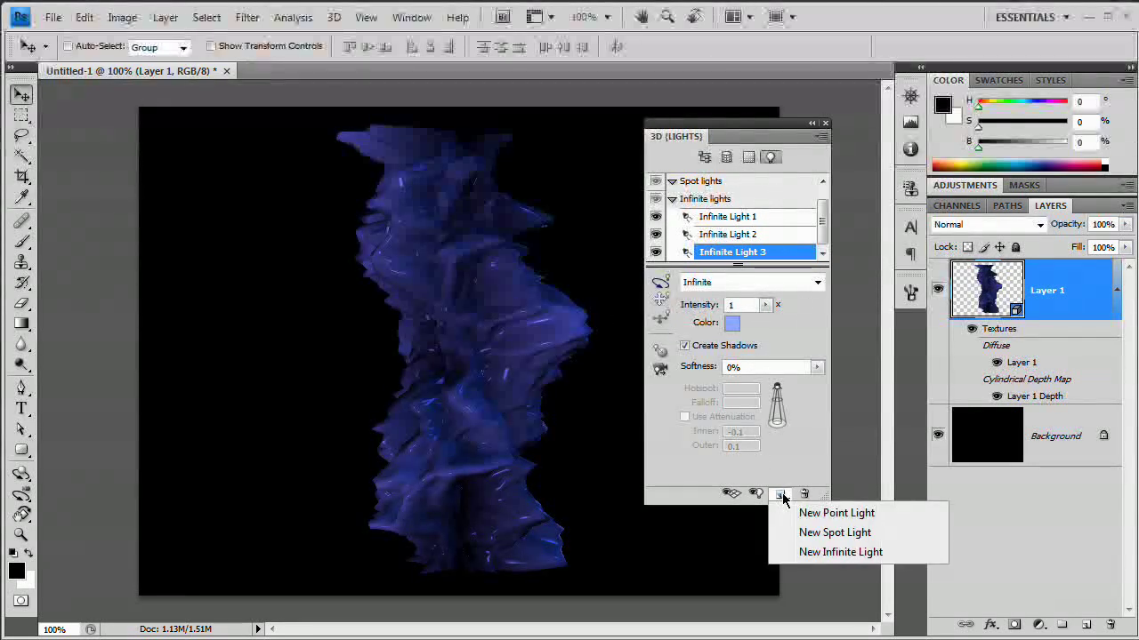
click(825, 516)
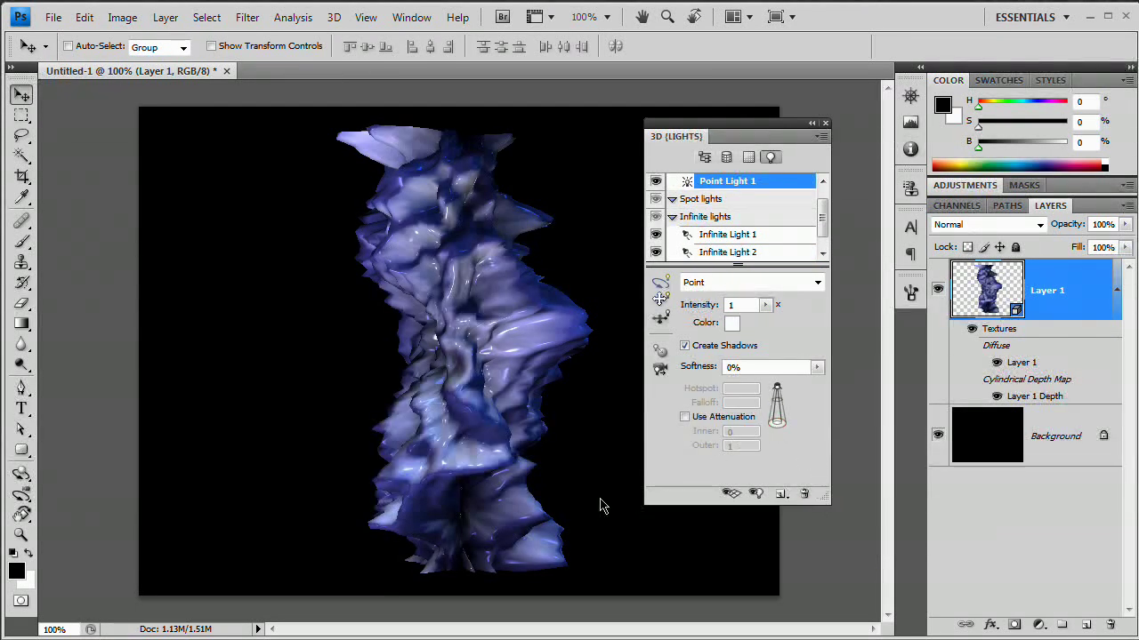
click(822, 182)
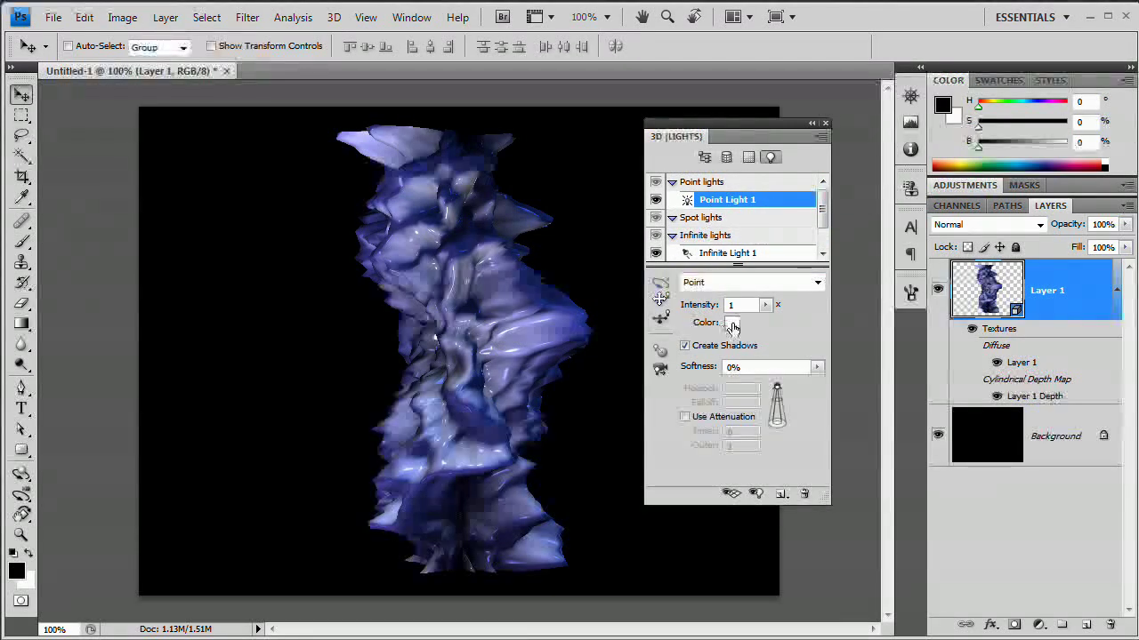
Change the color of Point Light 1 to bright blue #4bb1ff.
click(731, 326)
click(900, 322)
drag(900, 326, 878, 307)
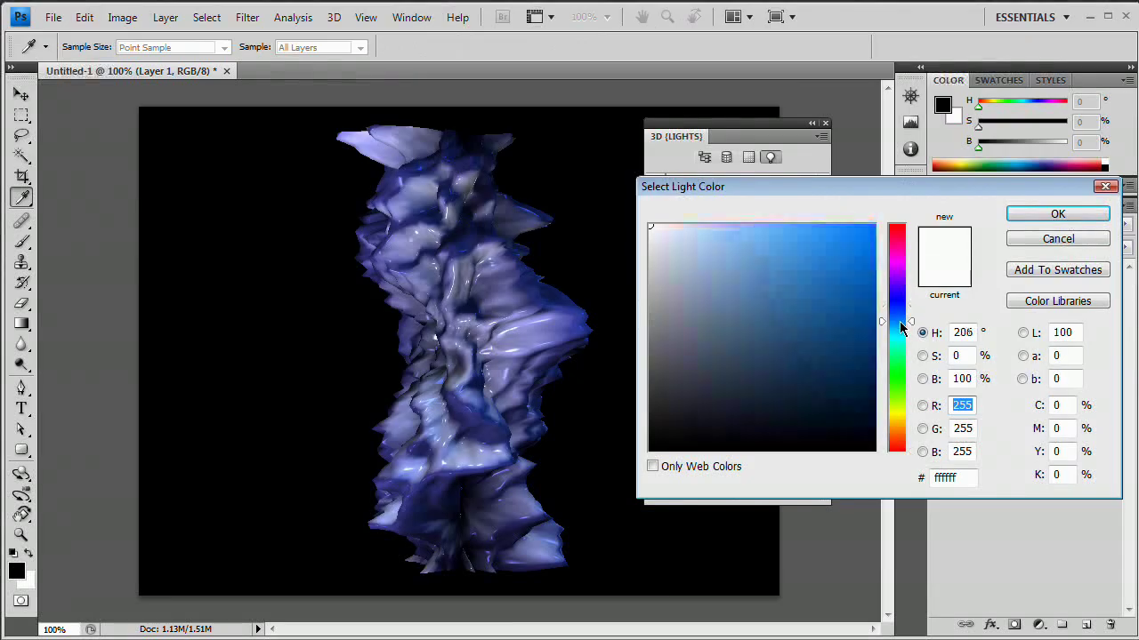
click(733, 230)
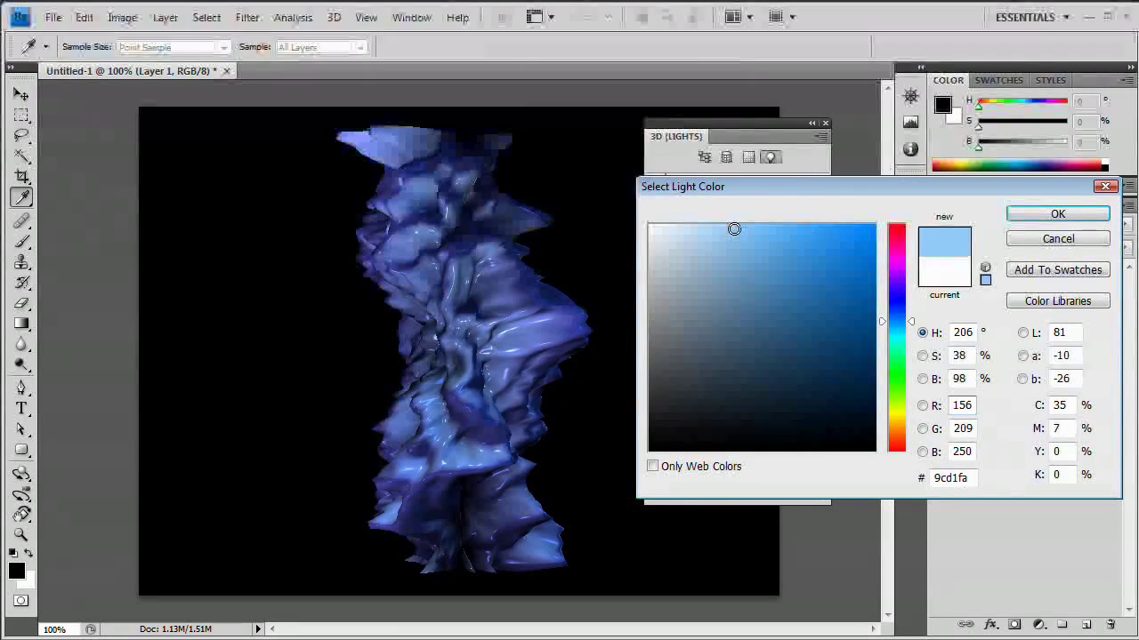
drag(768, 237, 806, 215)
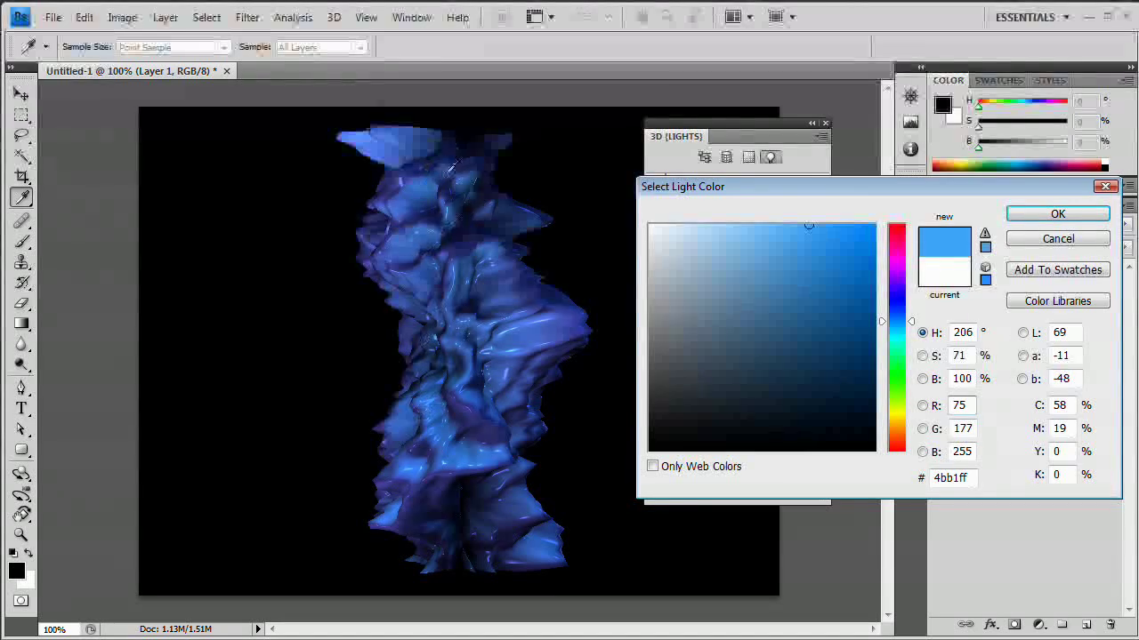
click(1085, 217)
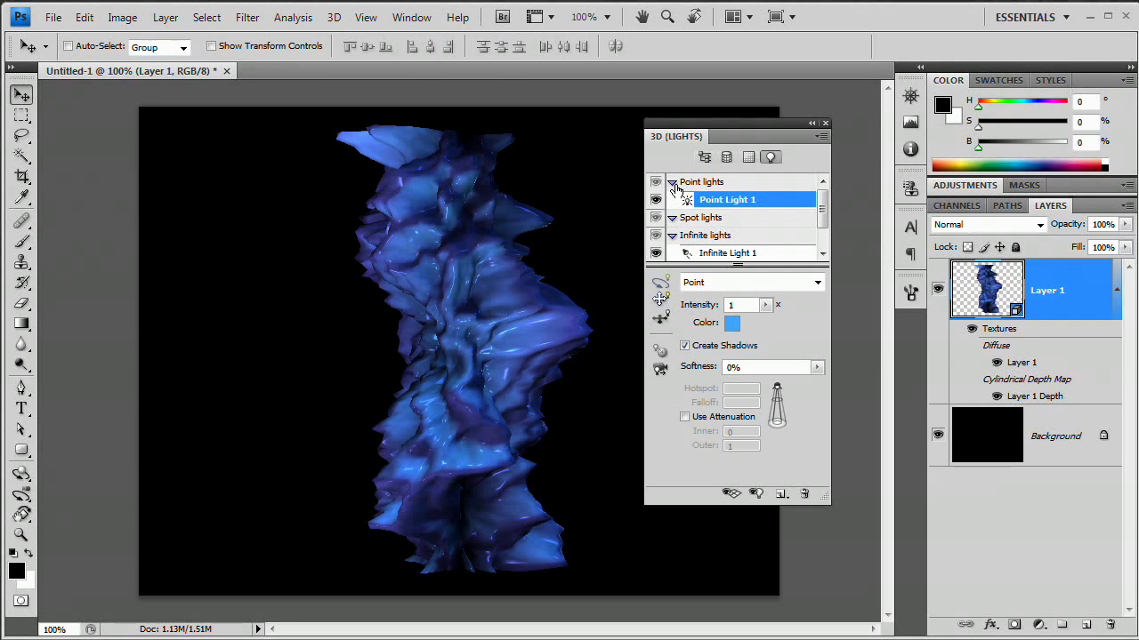
Raise the intensity of Infinite Light 1 to 1.58 and turn off its shadows.
scroll(827, 229, down, 2)
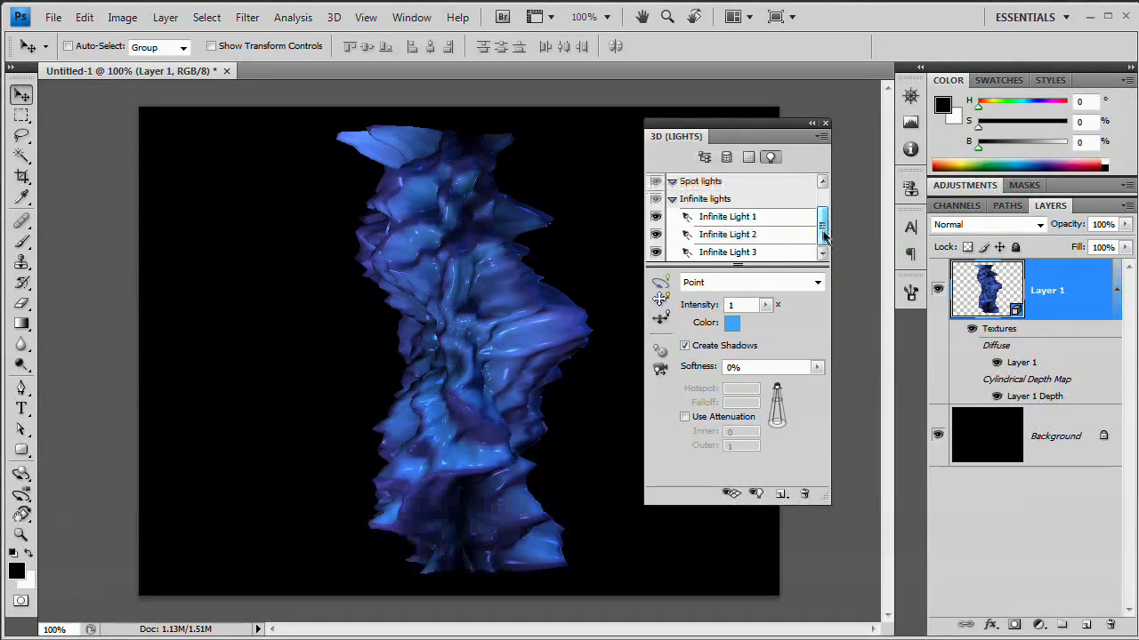
click(712, 219)
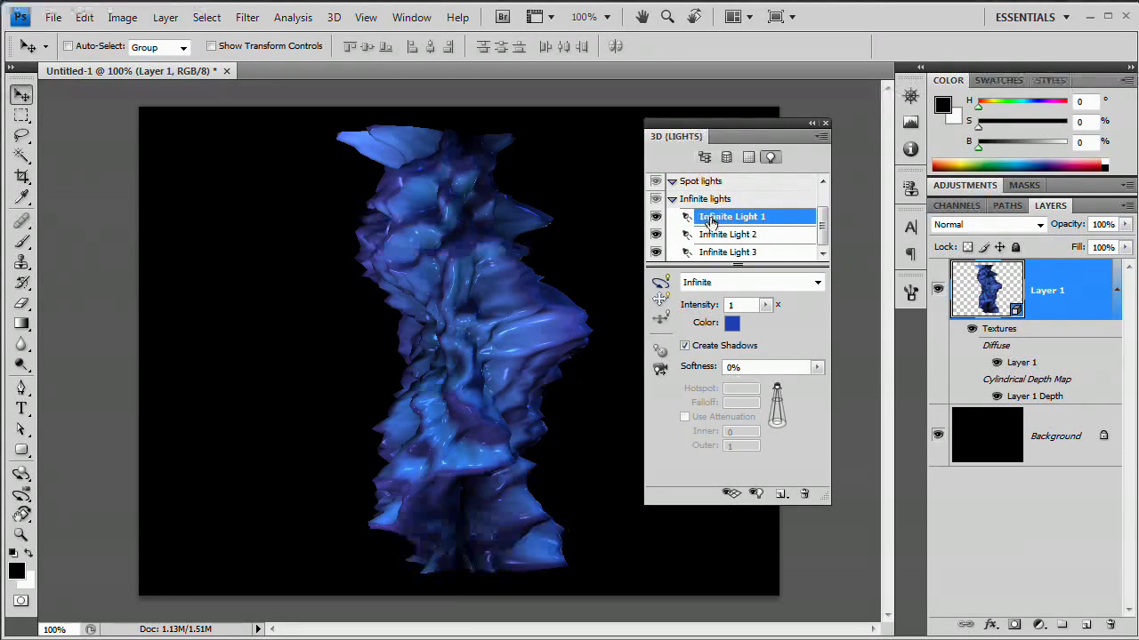
click(736, 239)
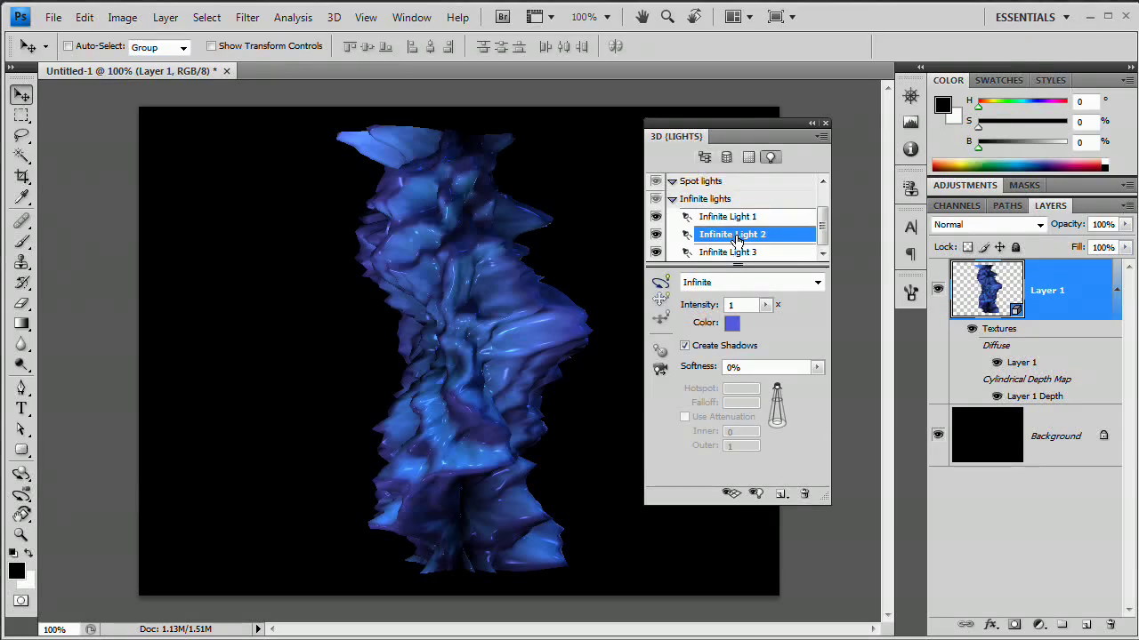
click(733, 219)
click(765, 305)
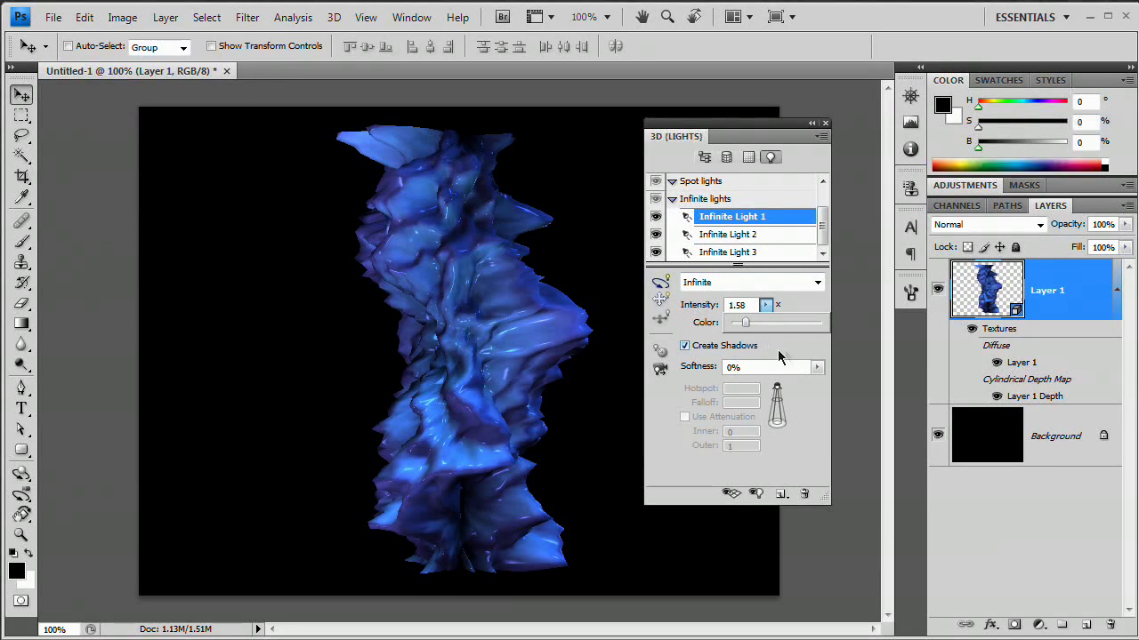
click(783, 348)
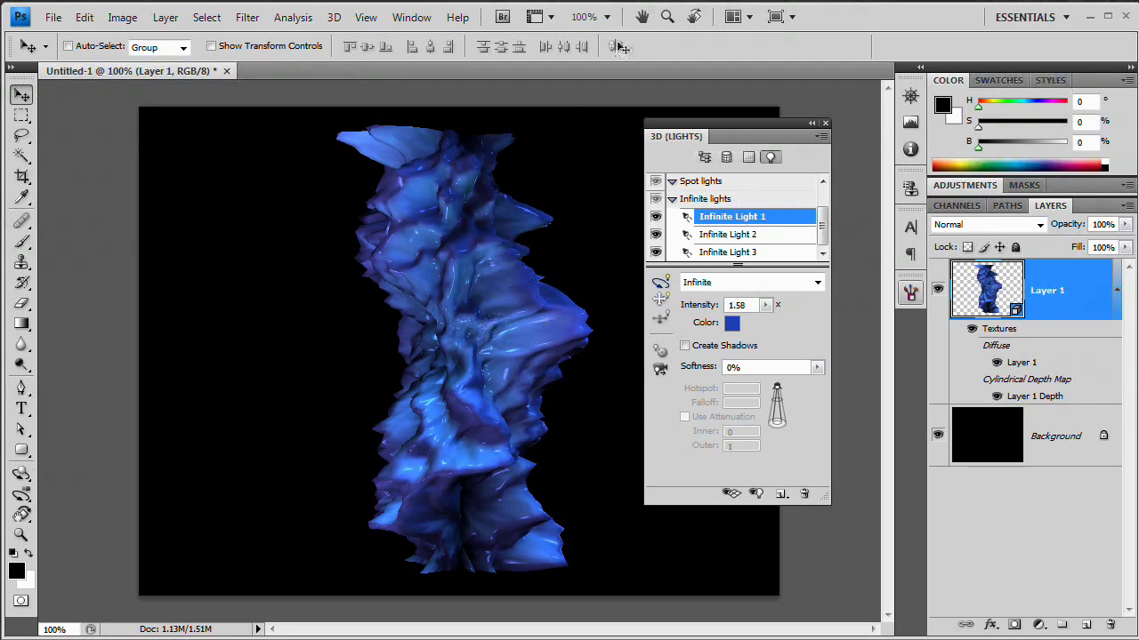
Collapse the 3D light settings and dock them with the other collapsed panels to clear the canvas.
click(859, 302)
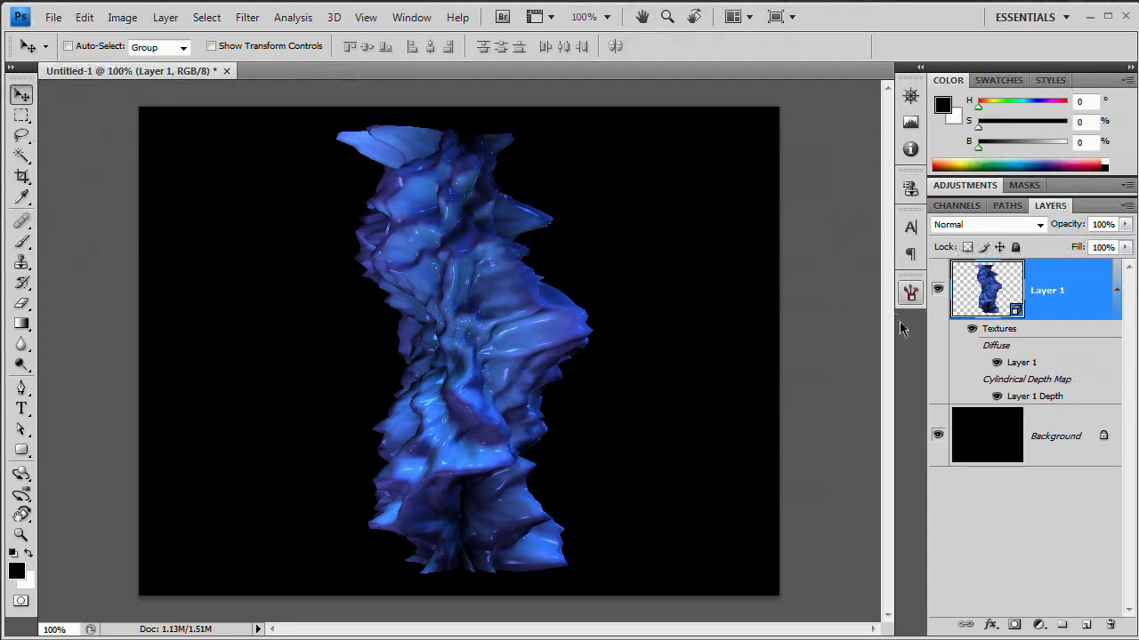
drag(901, 329, 907, 348)
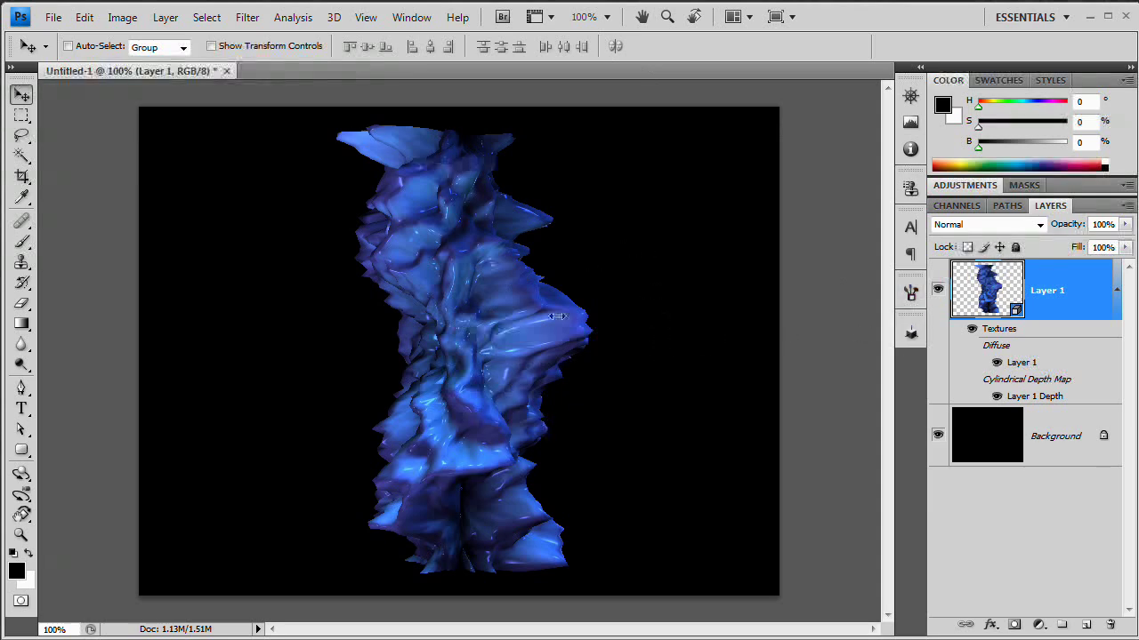
drag(577, 340, 473, 332)
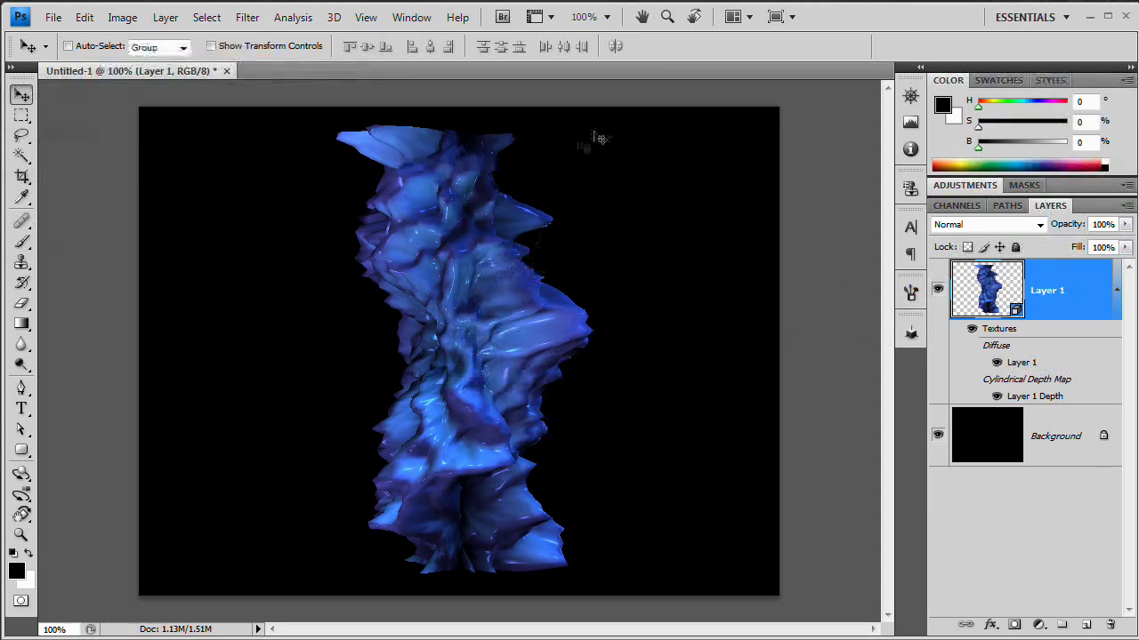
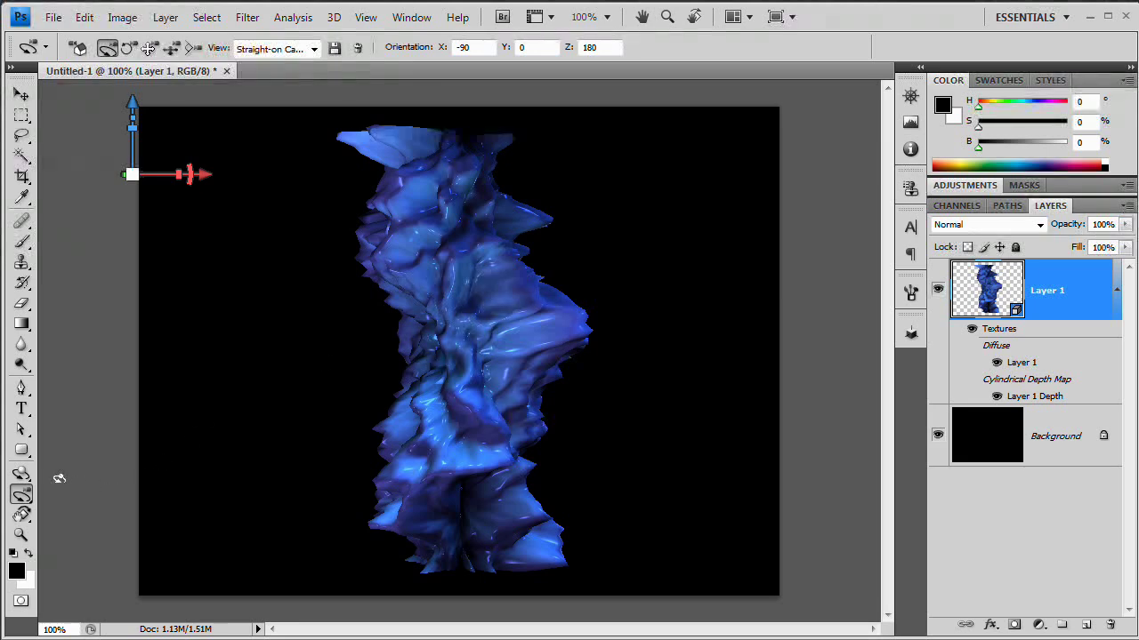
Turn the upright mesh to a horizontal position with the 3D Rotate Tool, orientation about X -88.3 and Z 84.7.
drag(23, 477, 110, 477)
drag(417, 169, 116, 409)
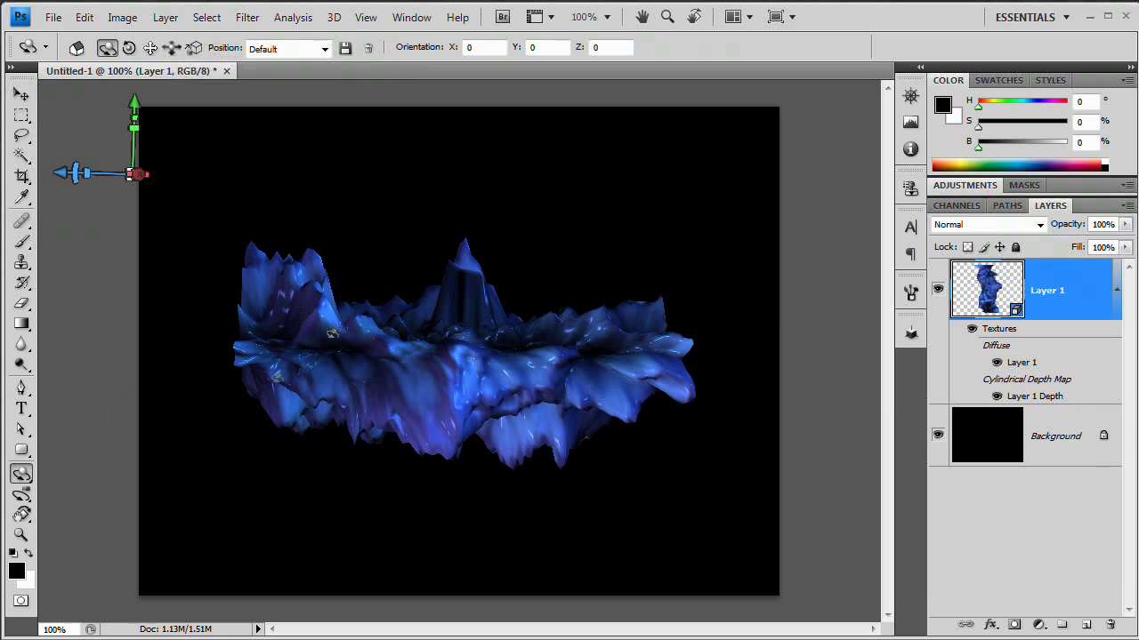
click(22, 473)
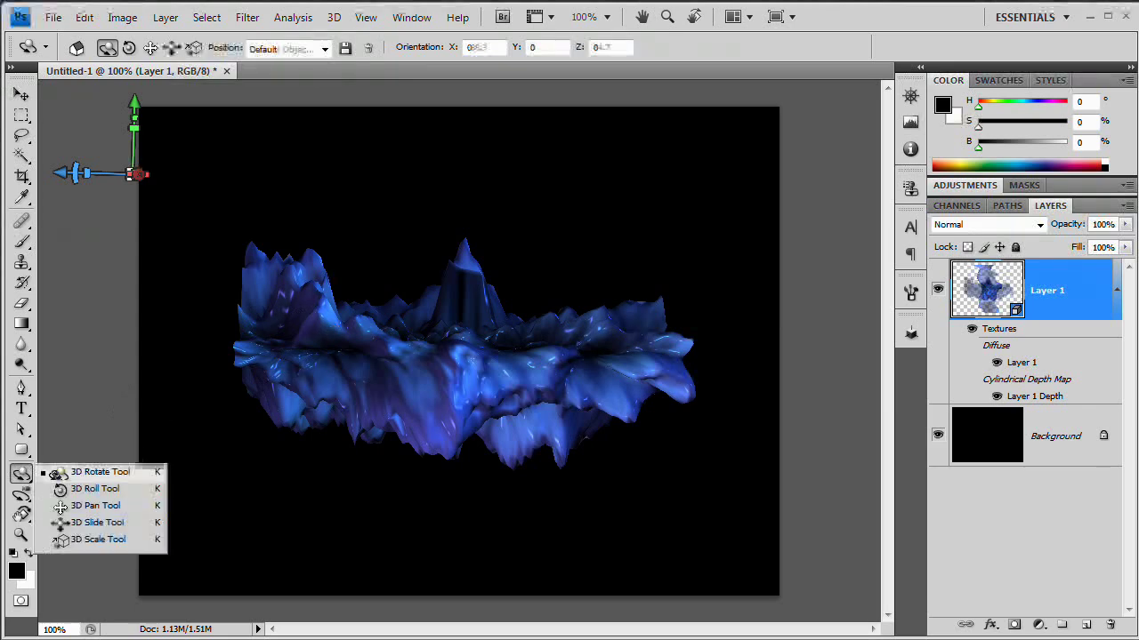
click(98, 490)
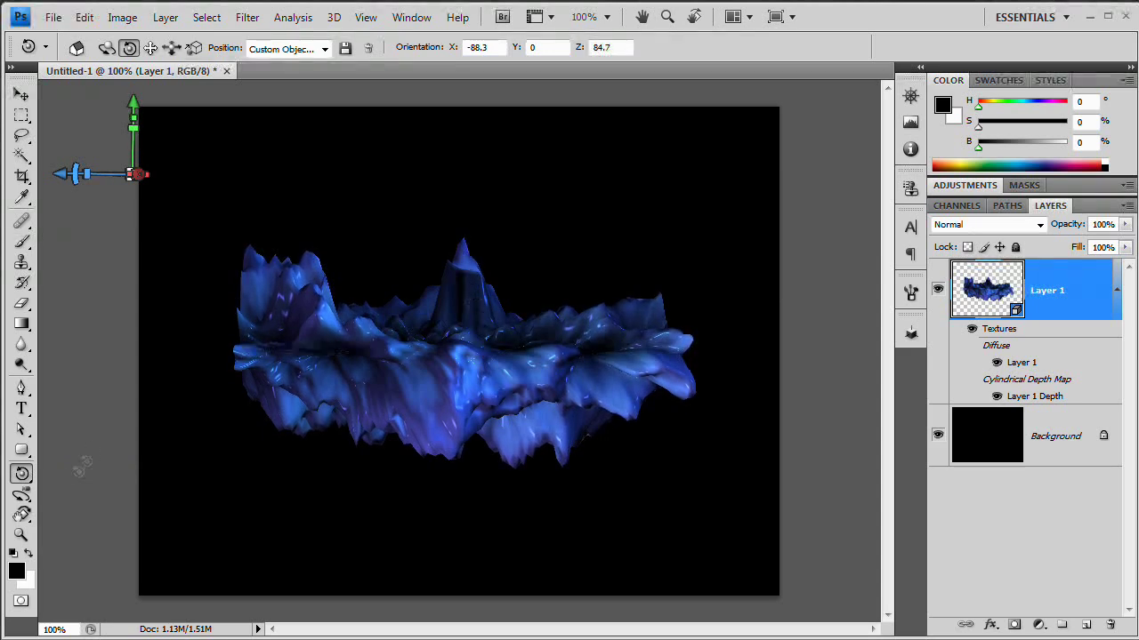
click(23, 474)
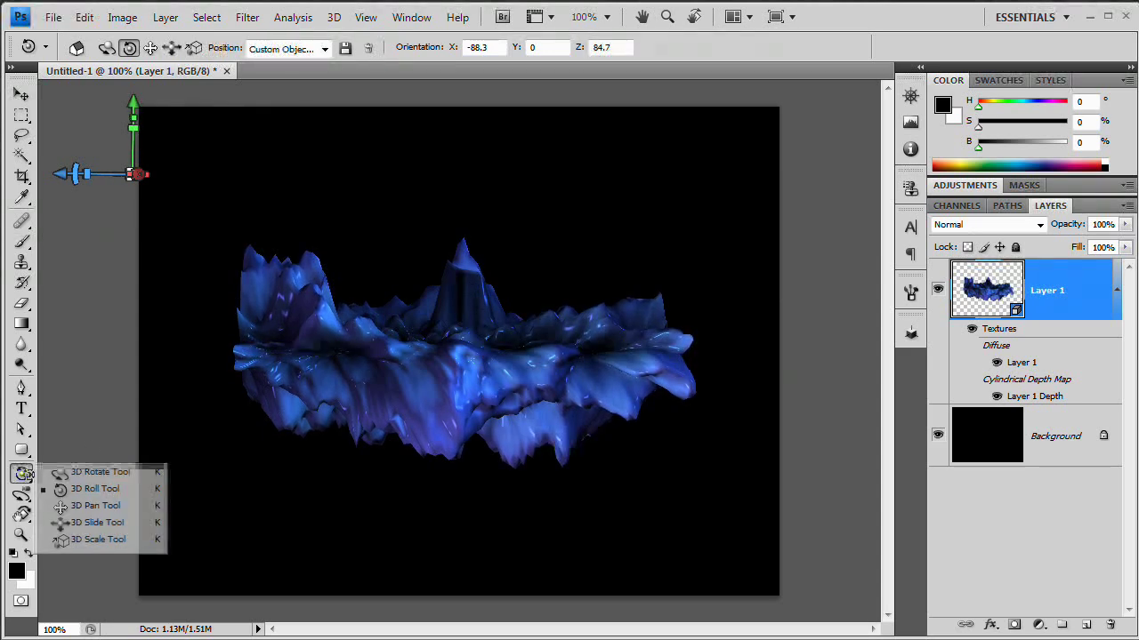
click(116, 474)
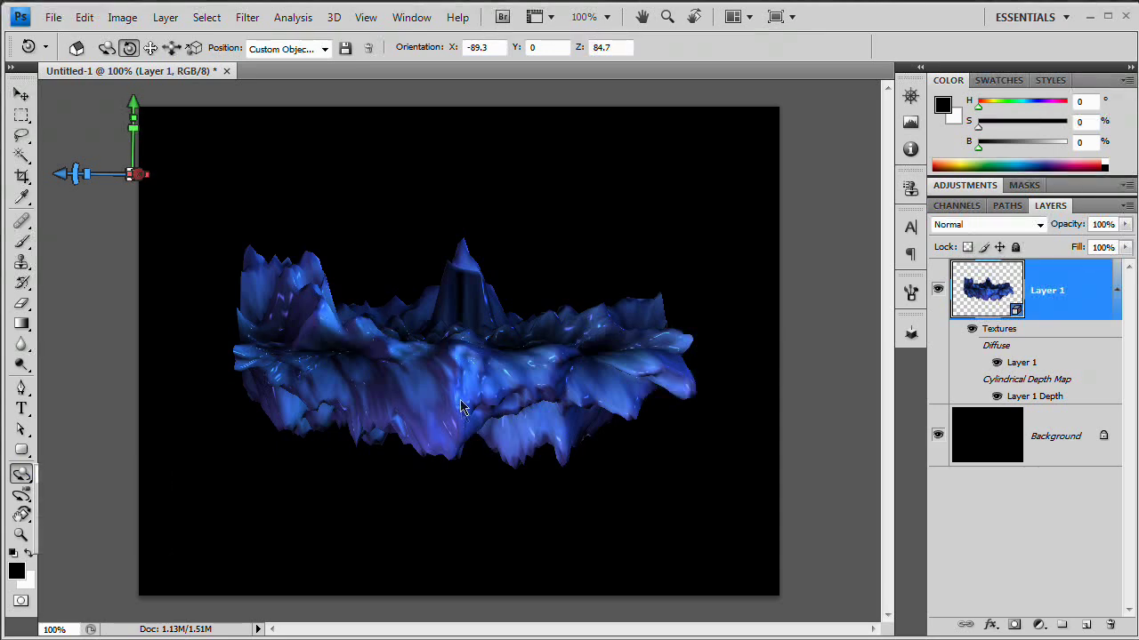
Rotate the horizontal mesh around its long axis with the 3D Rotate Tool so a different side faces forward.
drag(456, 435, 459, 302)
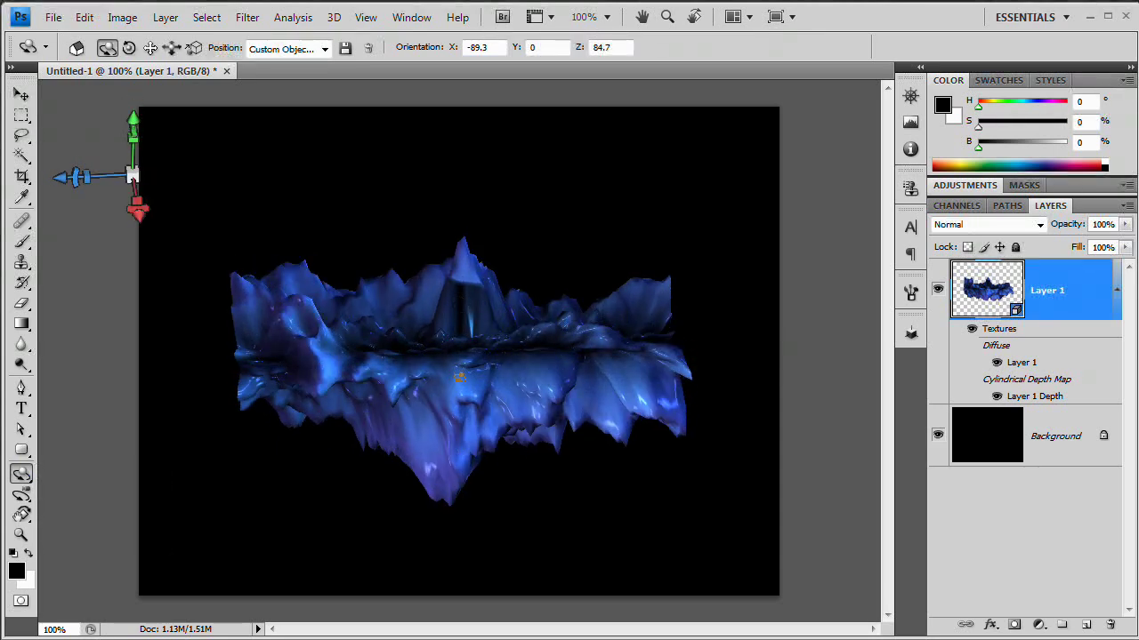
drag(456, 430, 452, 331)
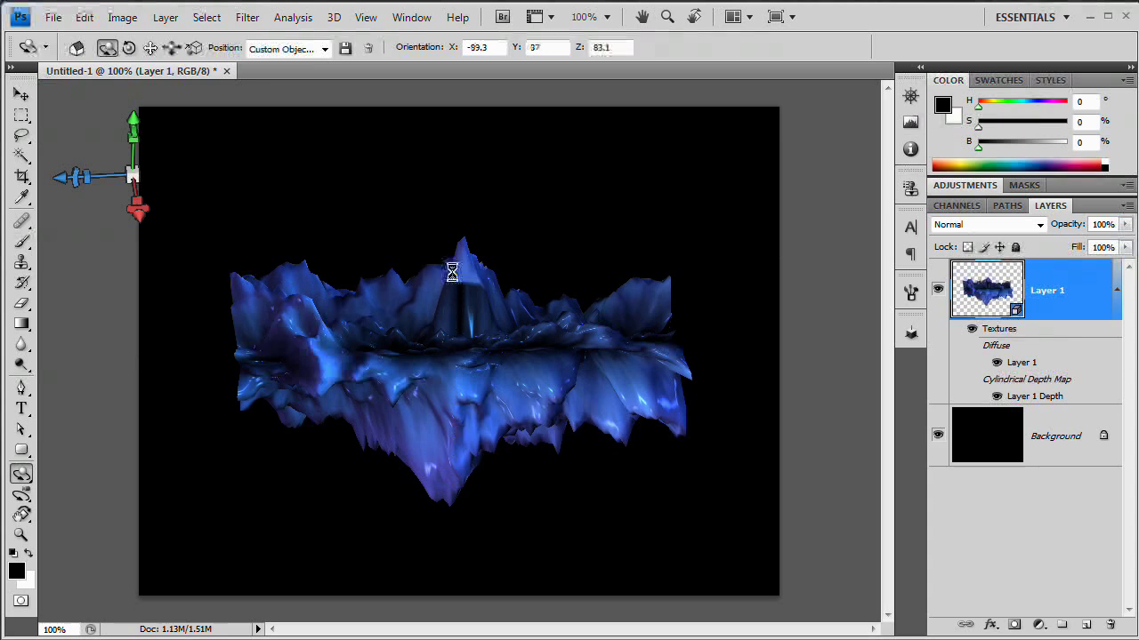
drag(457, 300, 465, 485)
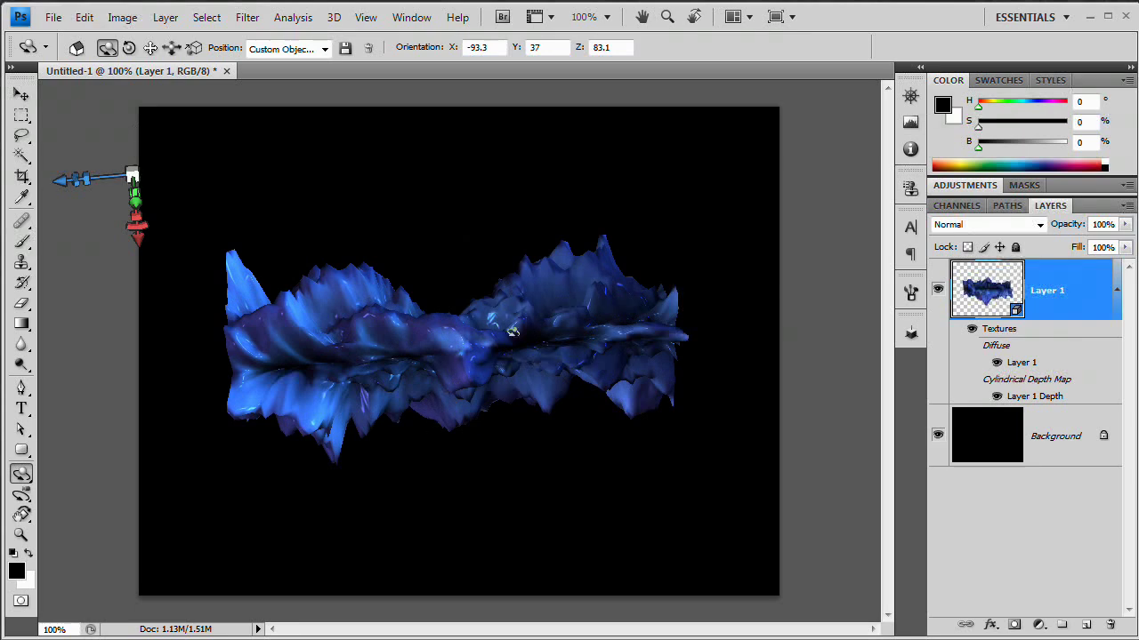
Rotate the horizontal mesh further around its long axis and level it with the 3D Roll Tool, orientation about X -271.9, Y 39.5, Z -84.8.
mouse_move(601, 289)
mouse_down()
mouse_move(610, 320)
mouse_move(579, 354)
mouse_move(588, 362)
mouse_up()
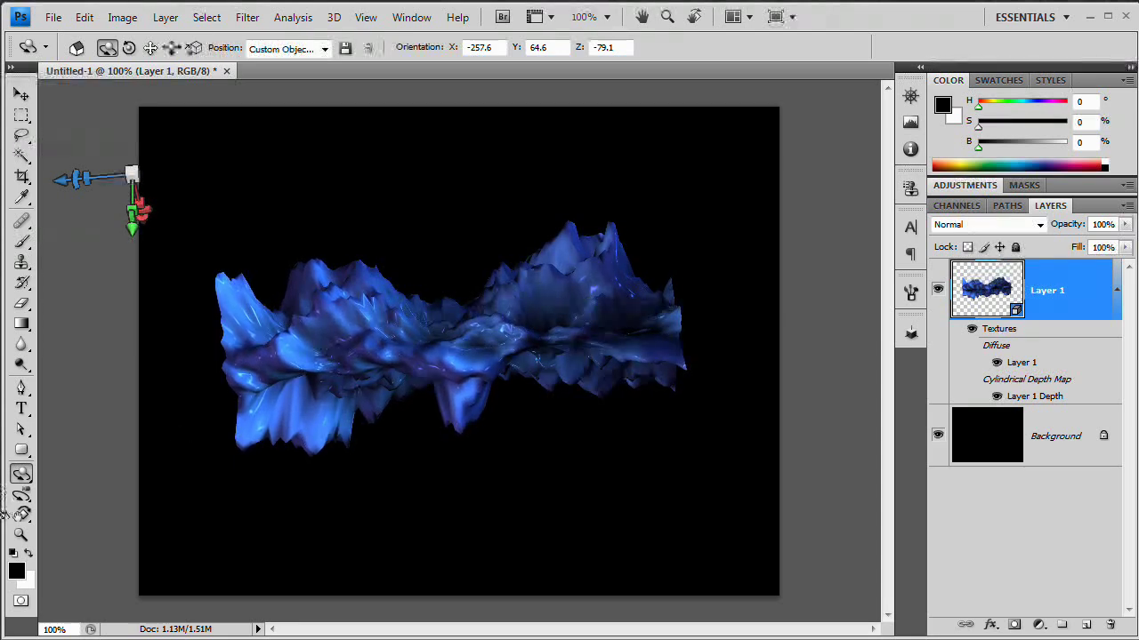
drag(21, 474, 80, 469)
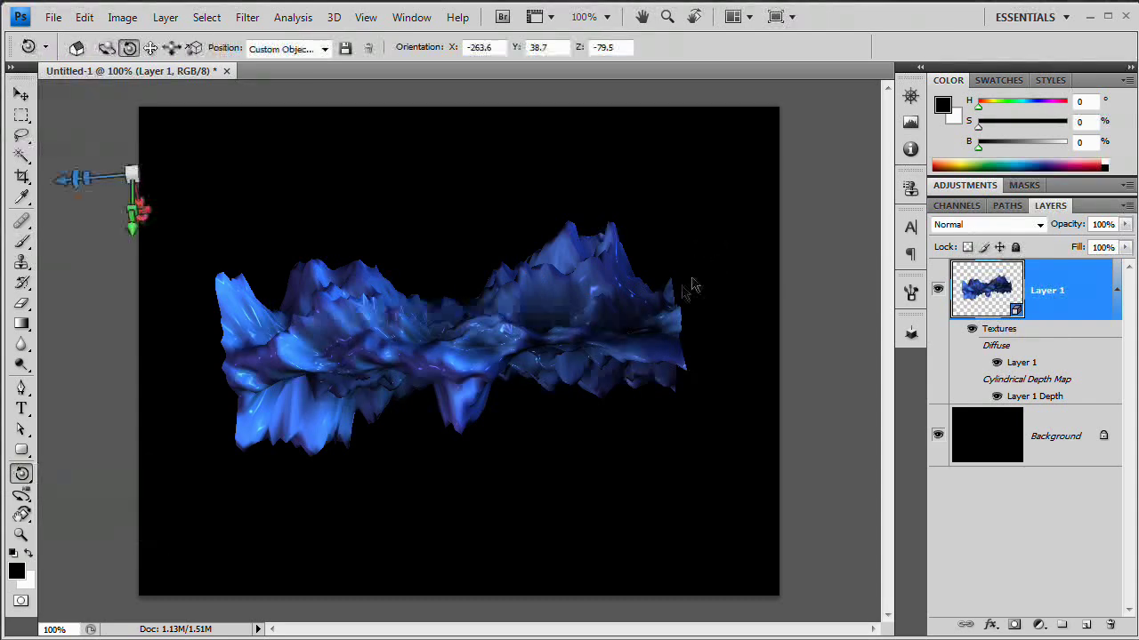
drag(653, 311, 656, 315)
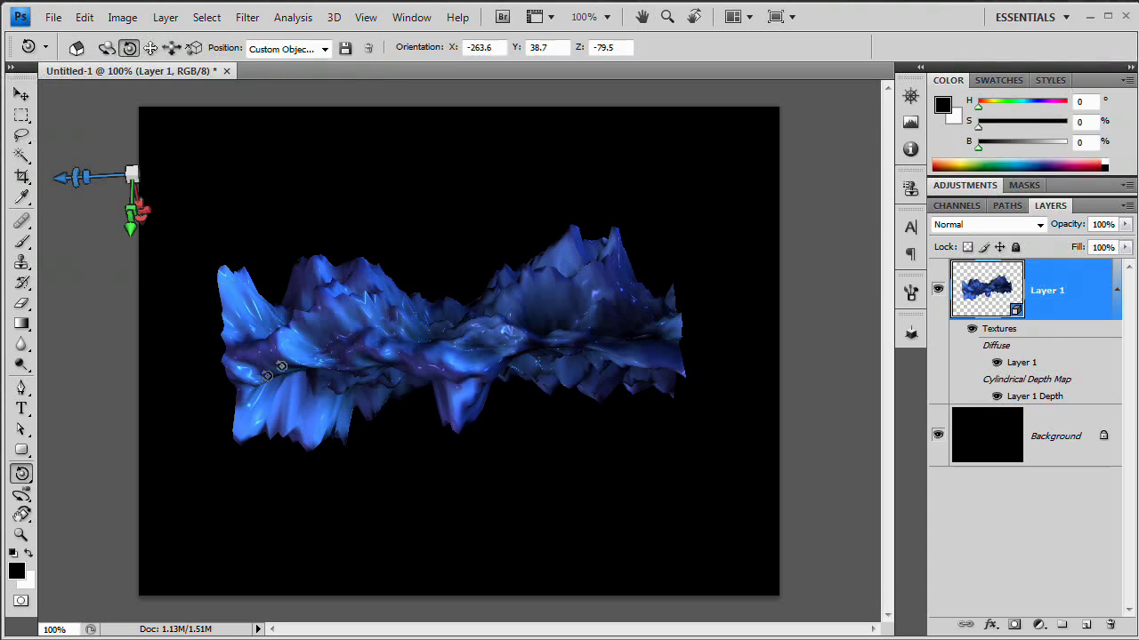
drag(394, 374, 376, 356)
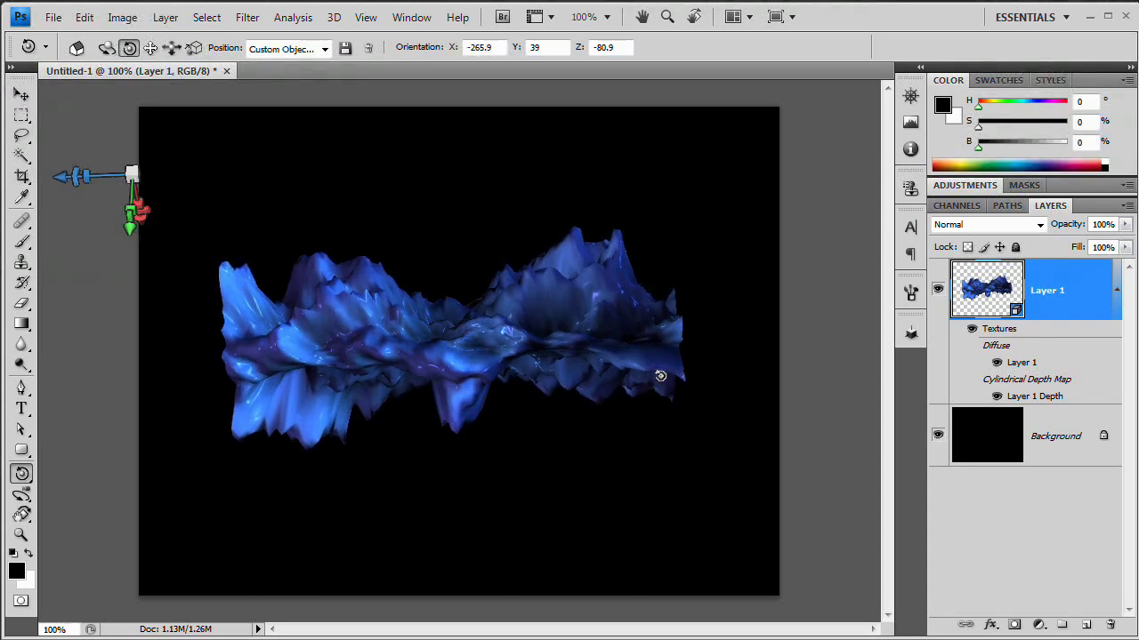
drag(656, 386, 675, 367)
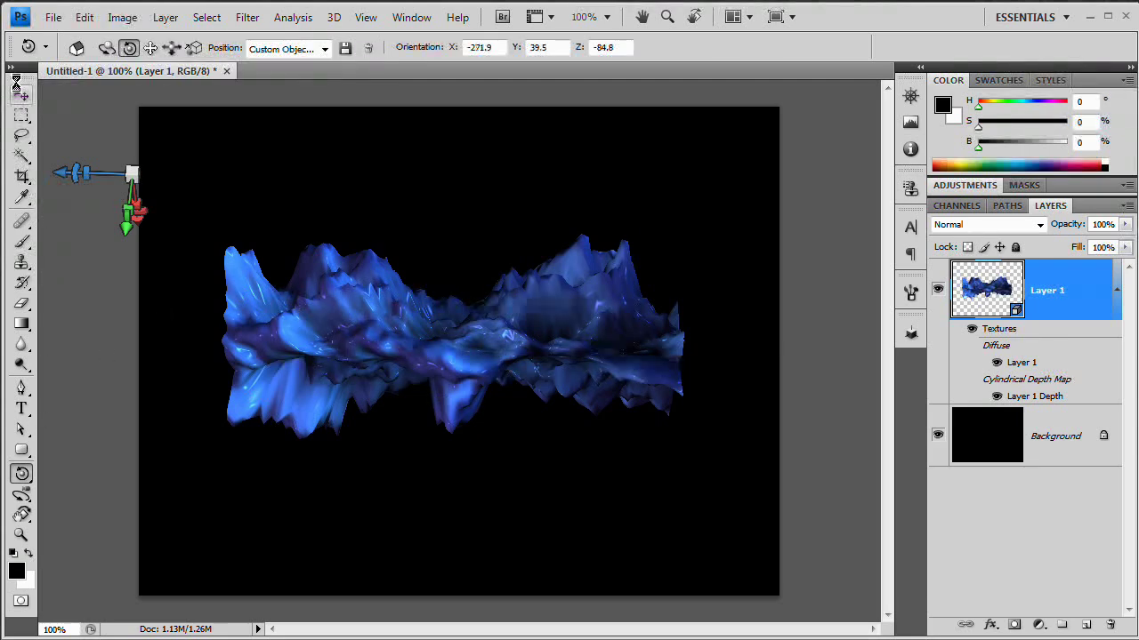
Collapse the texture list of Layer 1 and duplicate the 3D layer.
click(22, 93)
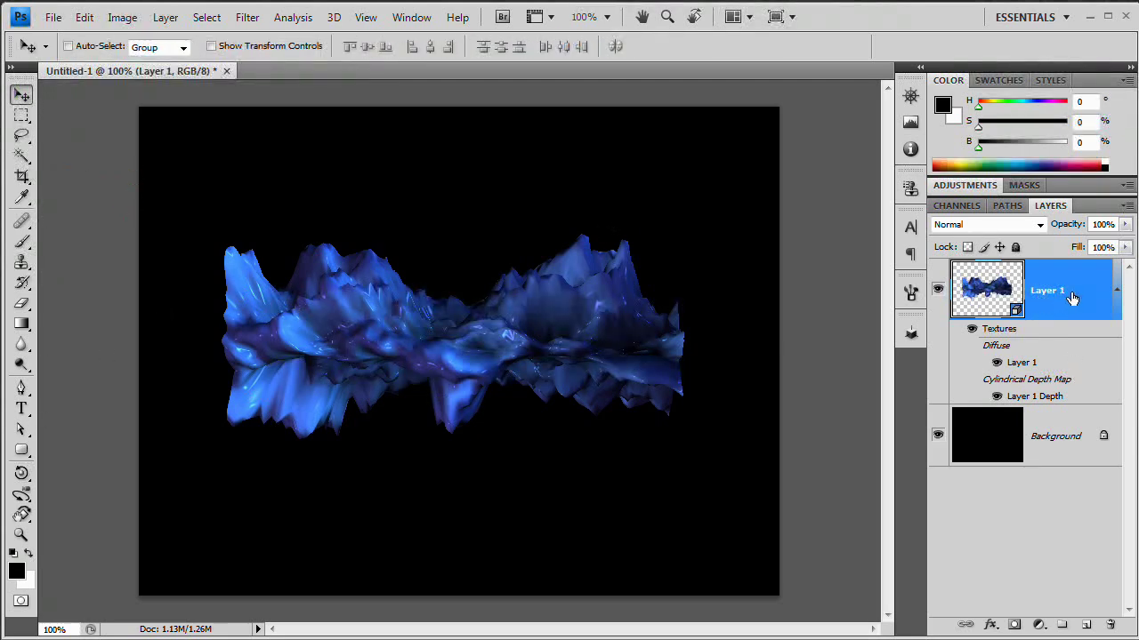
click(1117, 290)
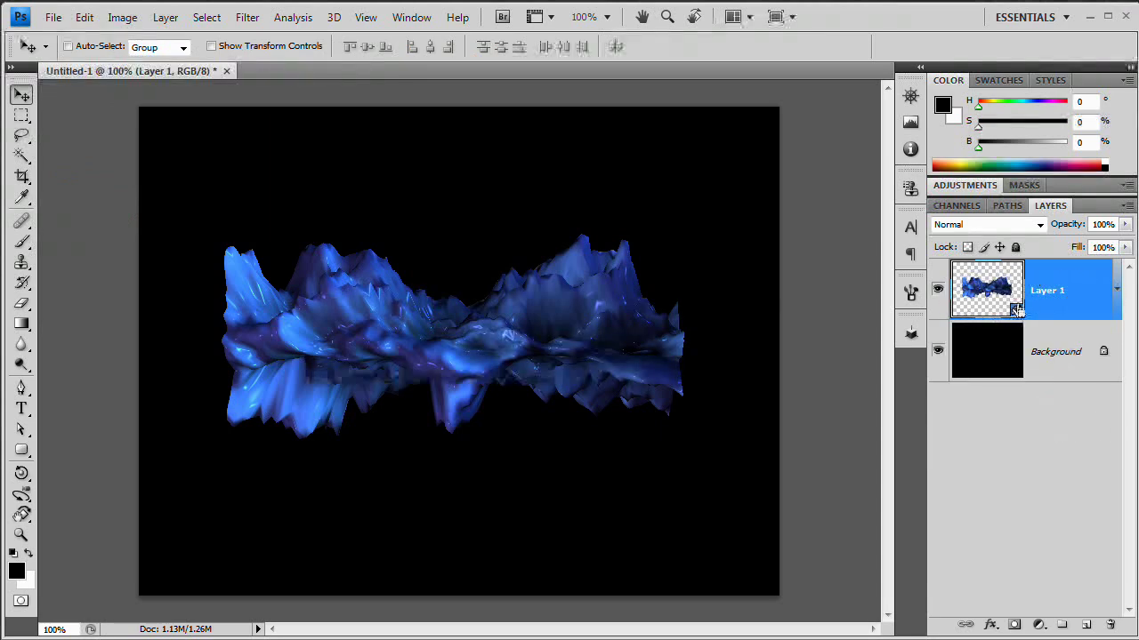
key(ctrl+j)
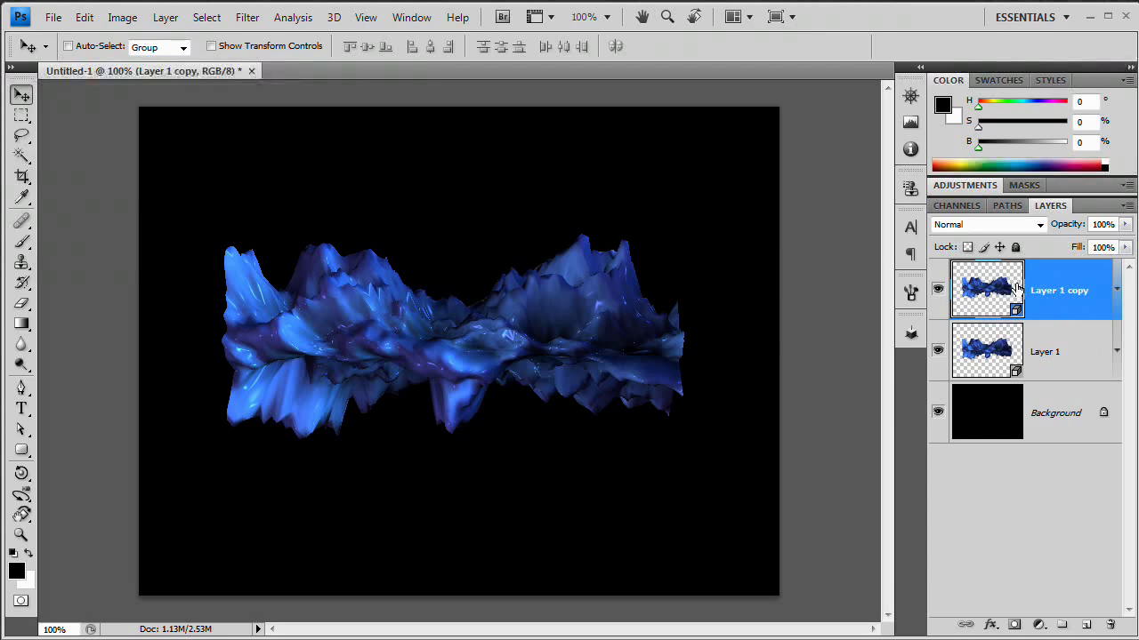
Load the outline of the original Layer 1 as a selection, copy it to a new layer, and desaturate that layer.
click(982, 352)
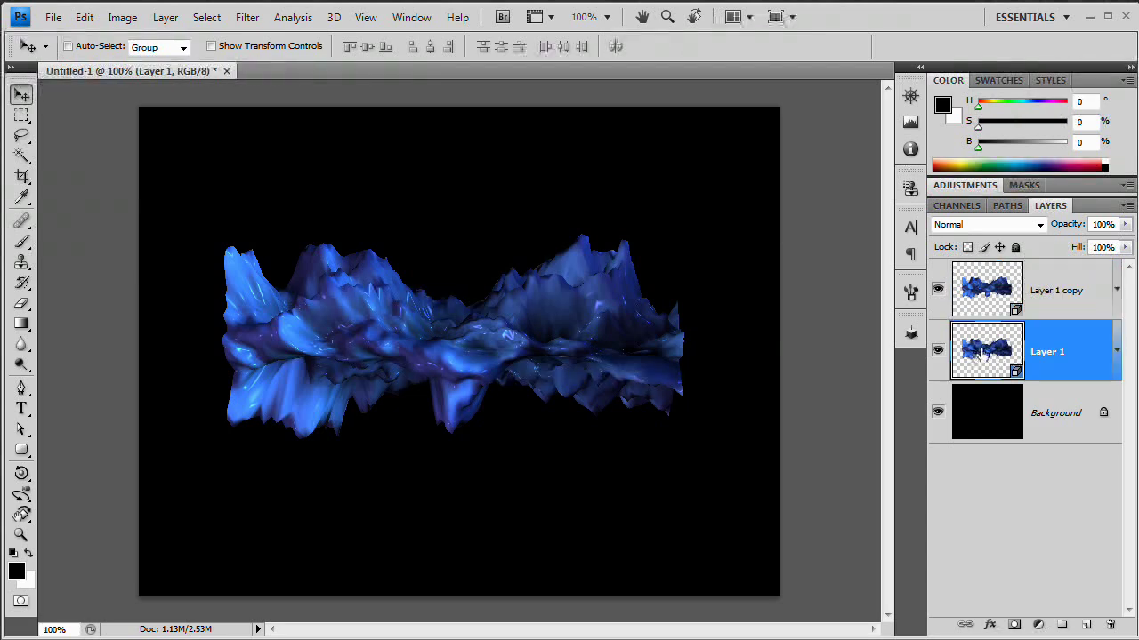
ctrl+click(982, 352)
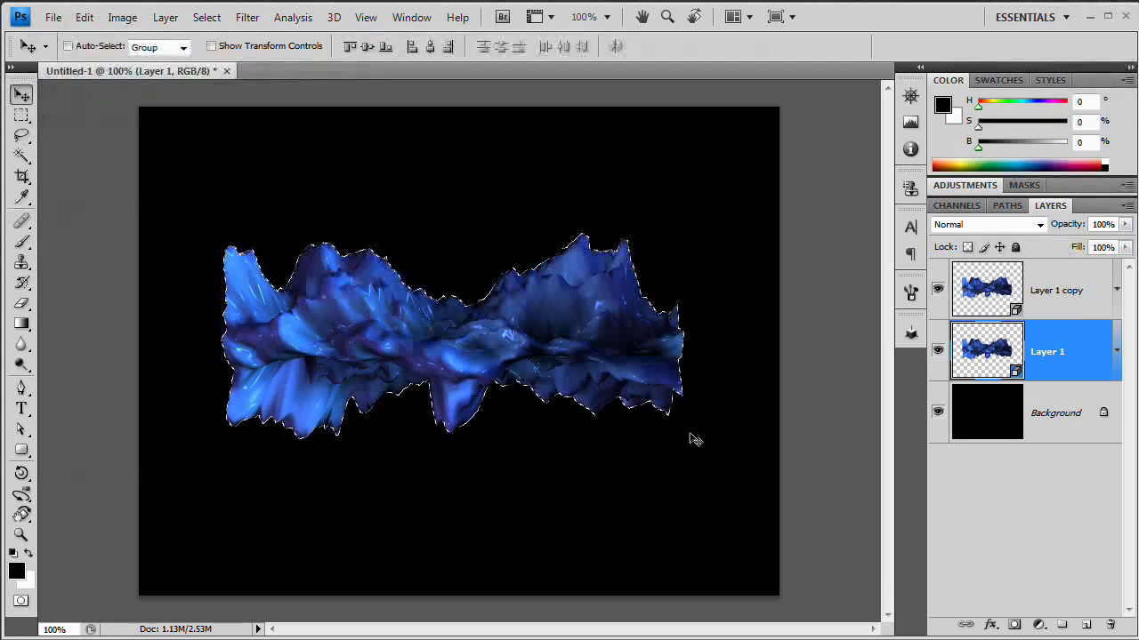
key(ctrl+j)
key(ctrl+shift+u)
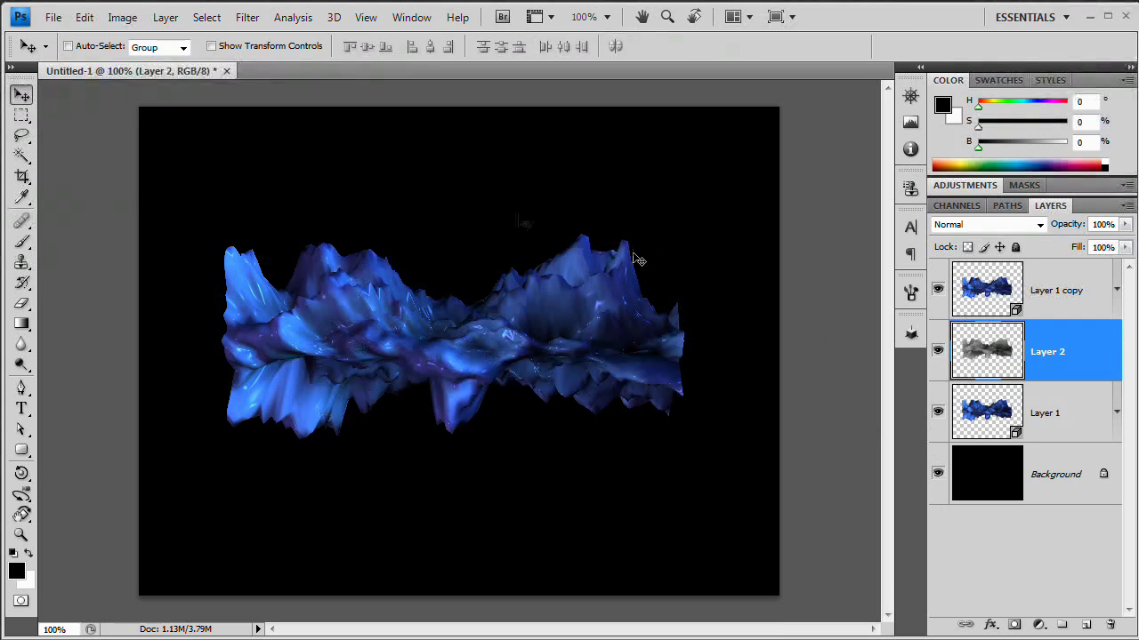
Toggle the visibility of Layer 1 copy to compare the blue render with the desaturated Layer 2 beneath it.
click(938, 290)
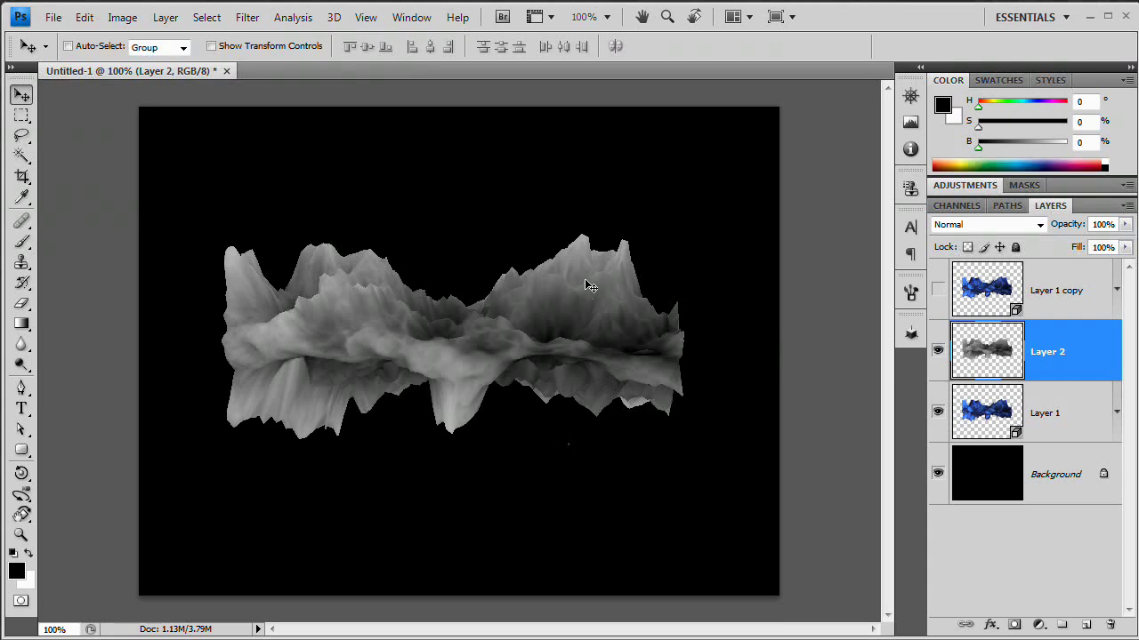
click(939, 291)
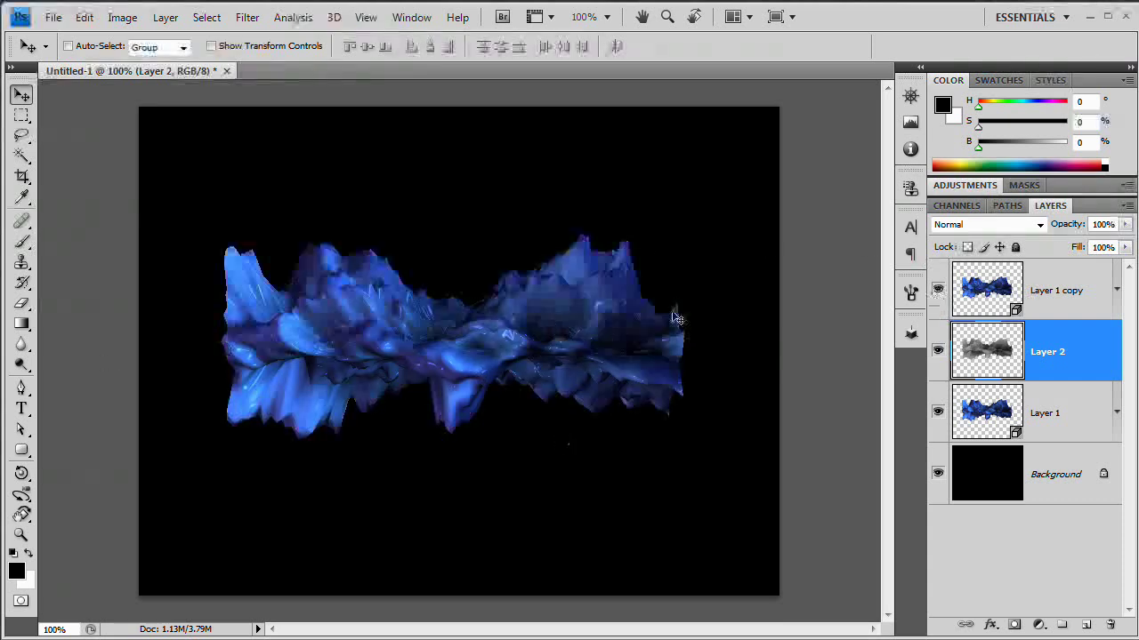
click(939, 290)
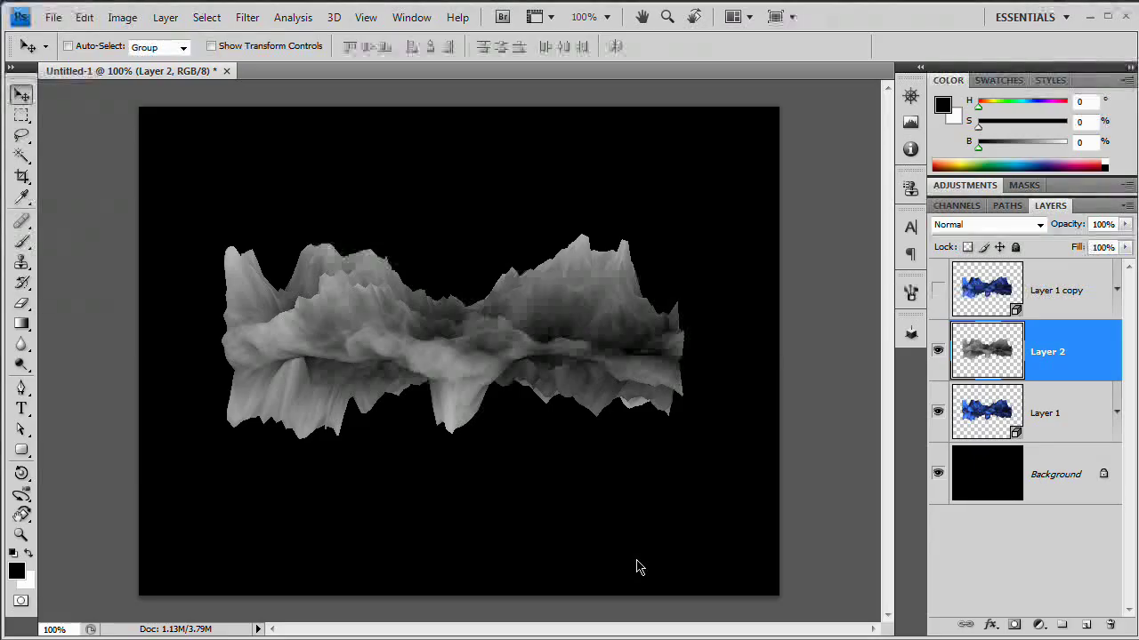
click(938, 290)
click(938, 293)
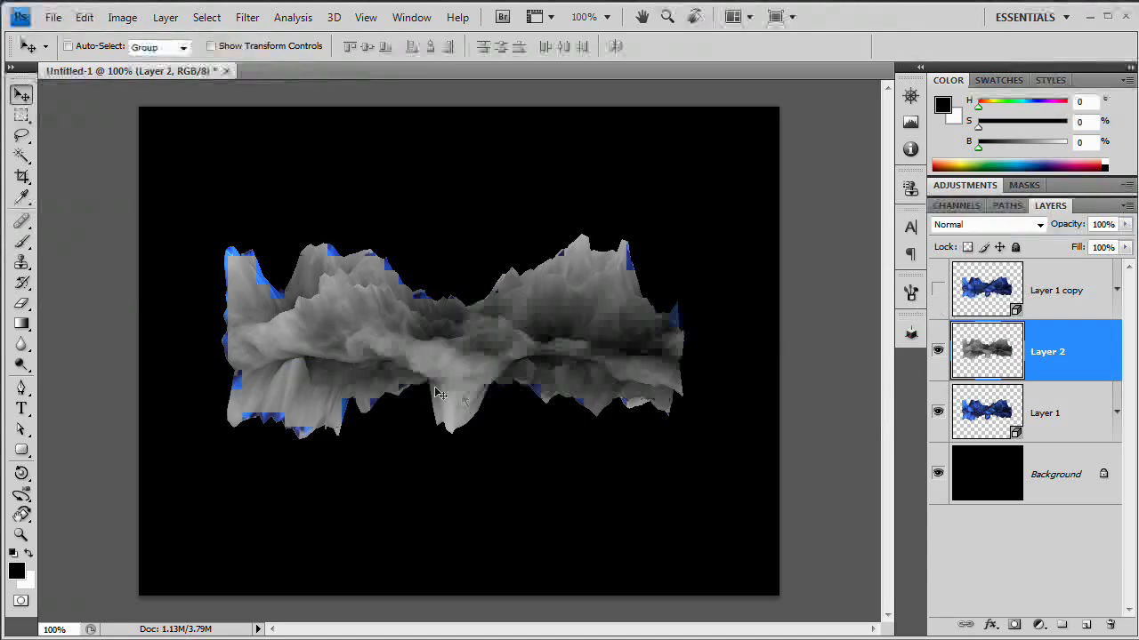
click(939, 290)
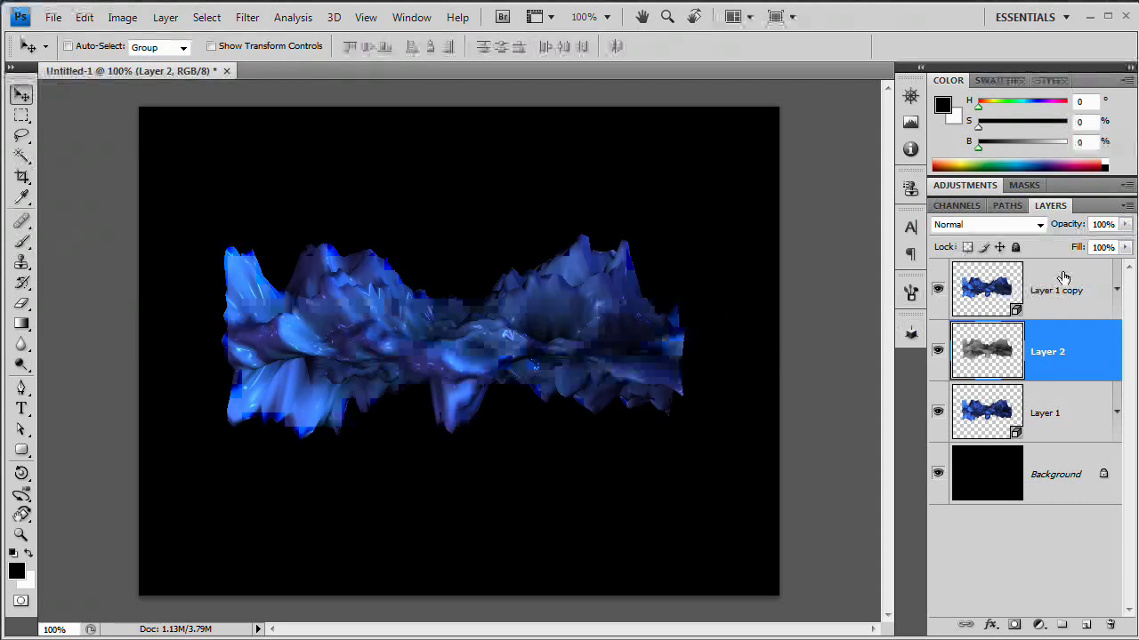
Set the blend mode of Layer 1 copy to Color, collapsing the color settings to make room for the full mode list.
click(993, 296)
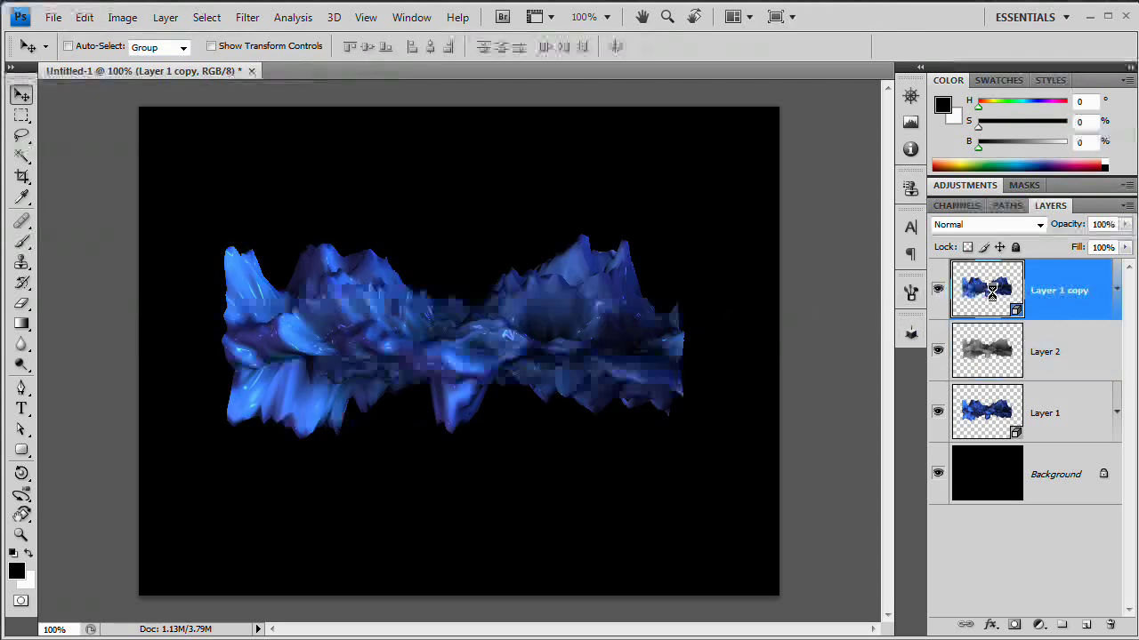
click(1014, 226)
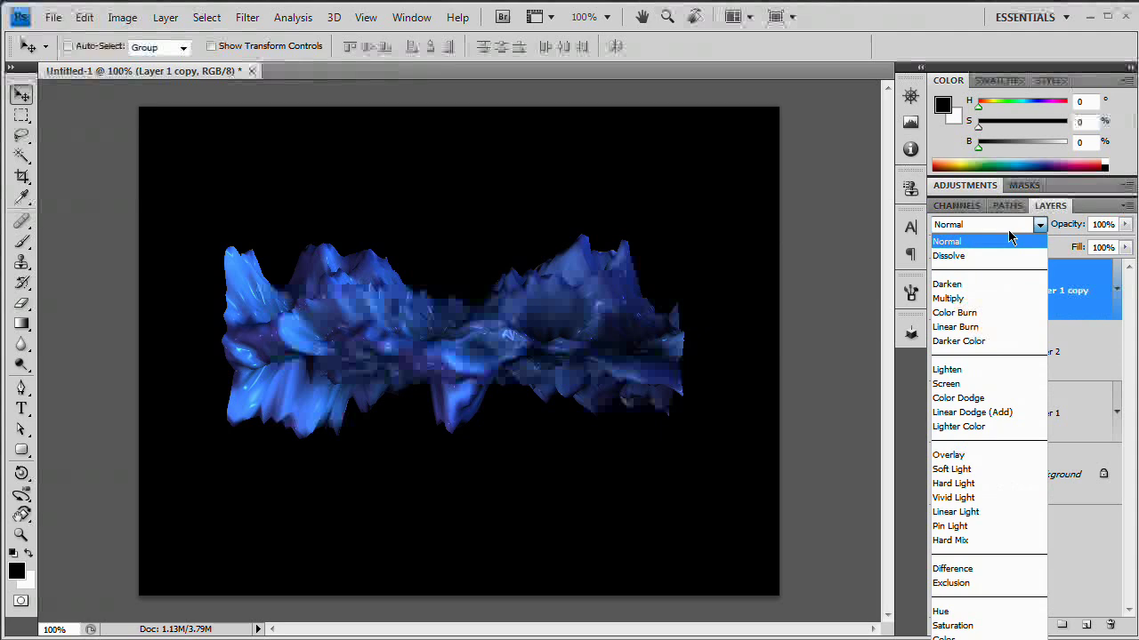
click(1071, 222)
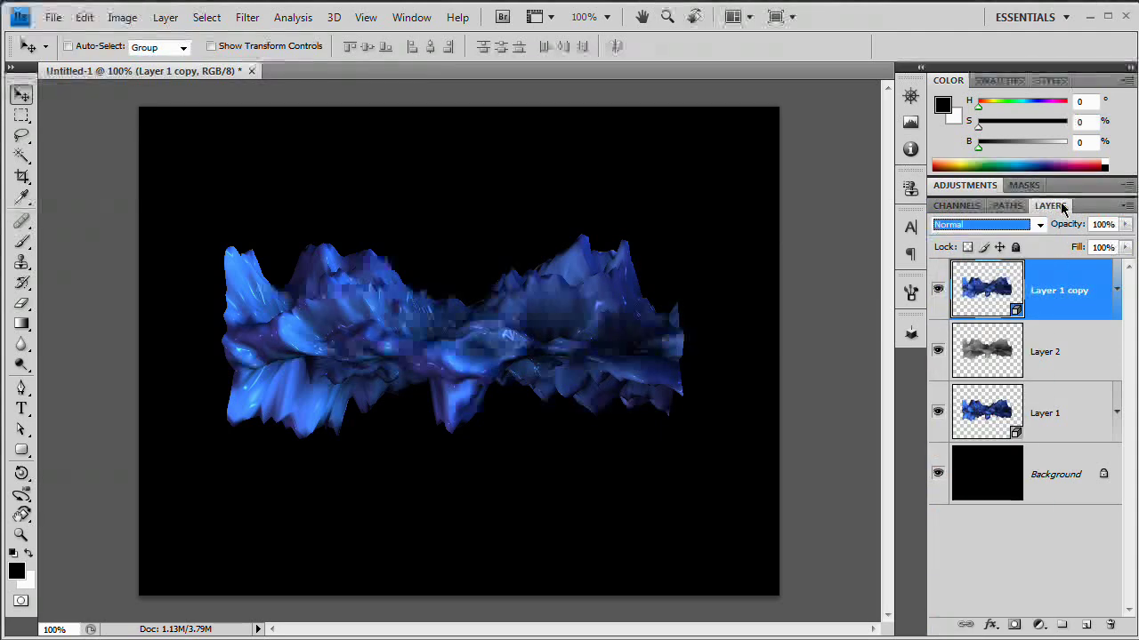
double_click(957, 82)
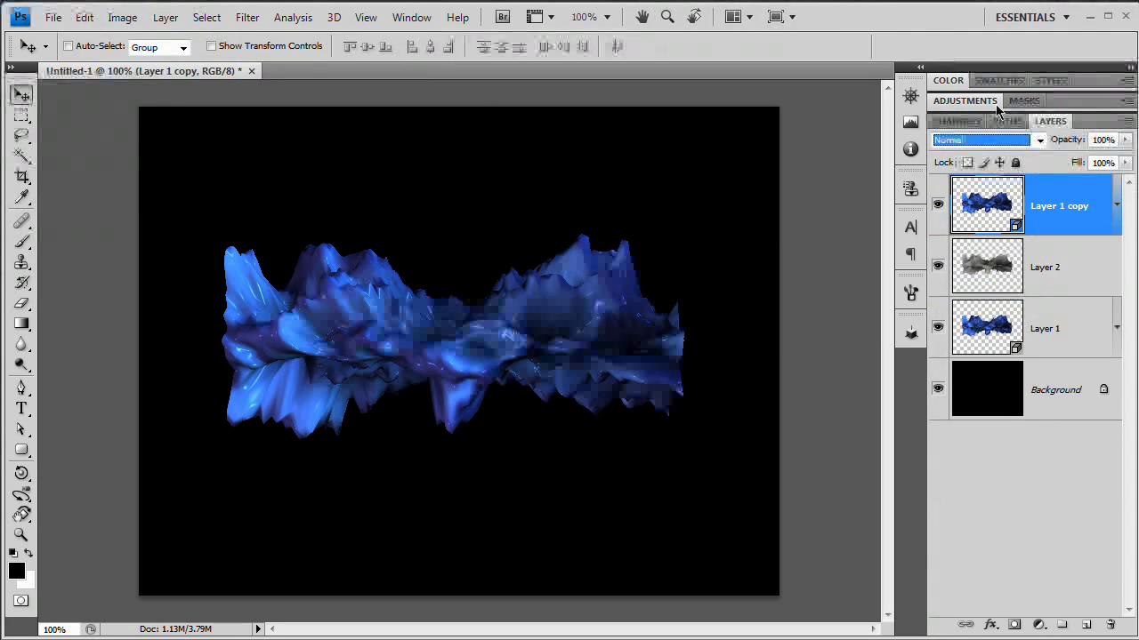
click(983, 140)
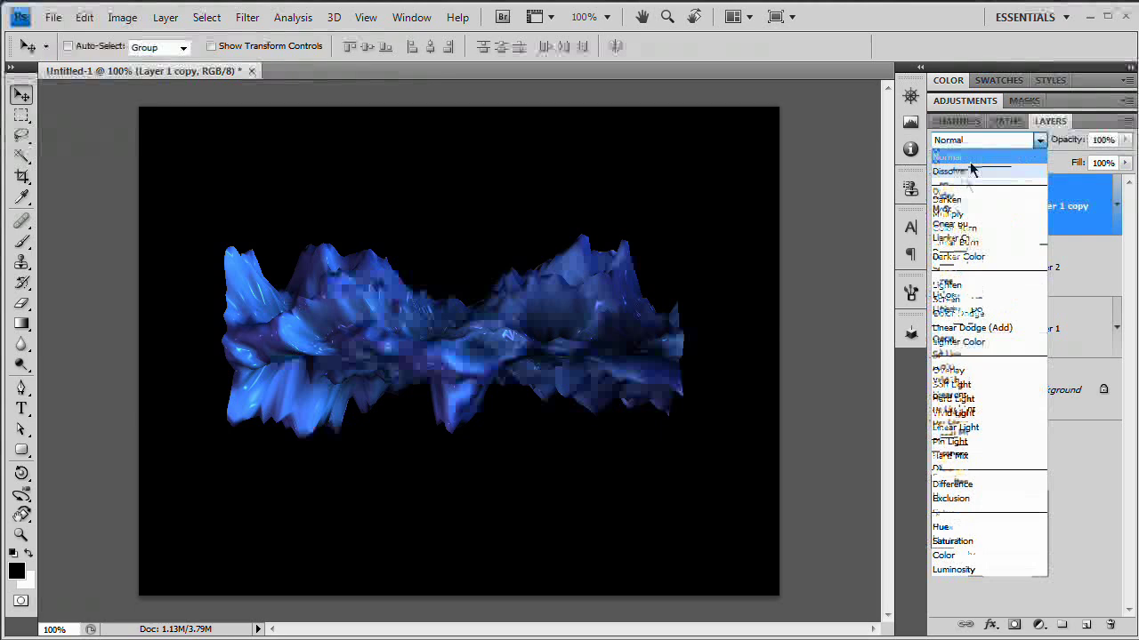
click(961, 555)
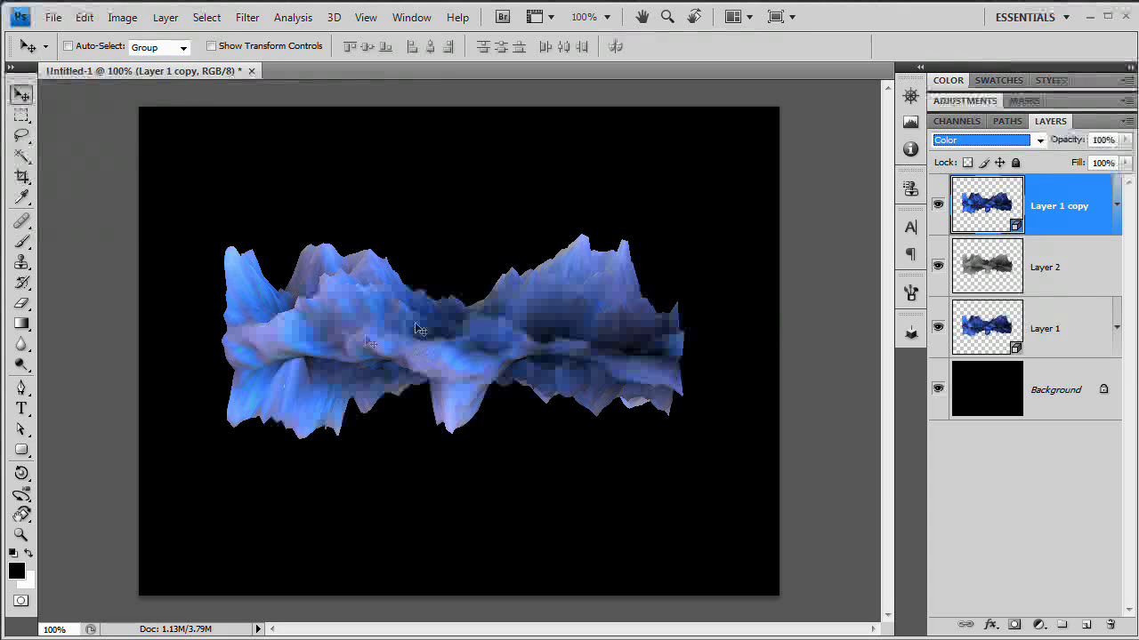
Merge Layer 1 copy and the desaturated Layer 2 into one layer.
click(1087, 271)
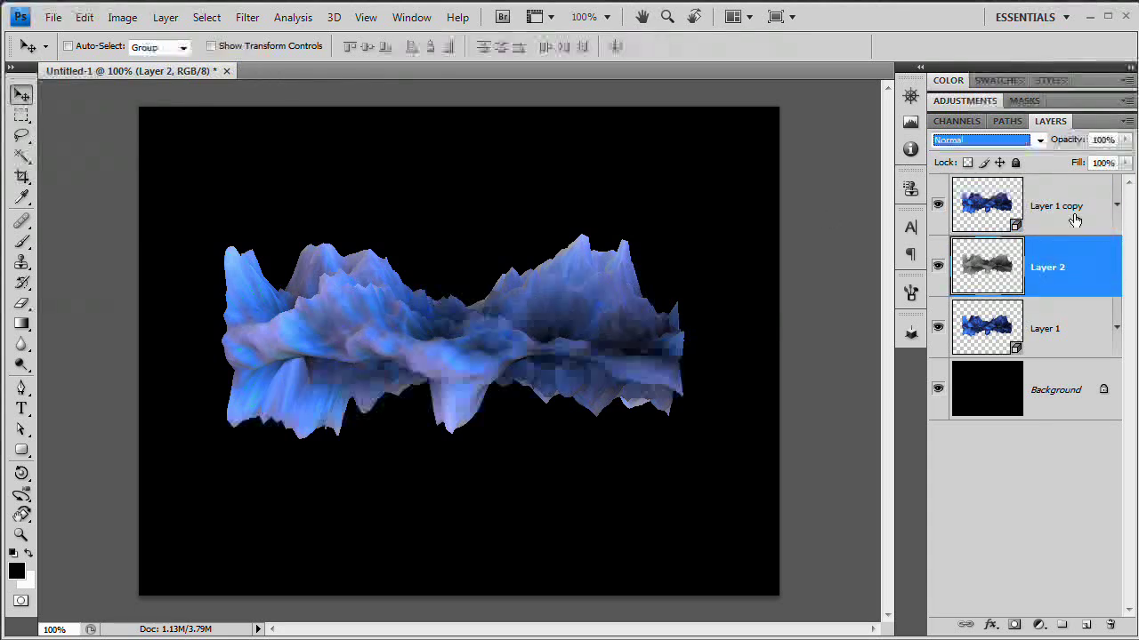
shift+click(1065, 209)
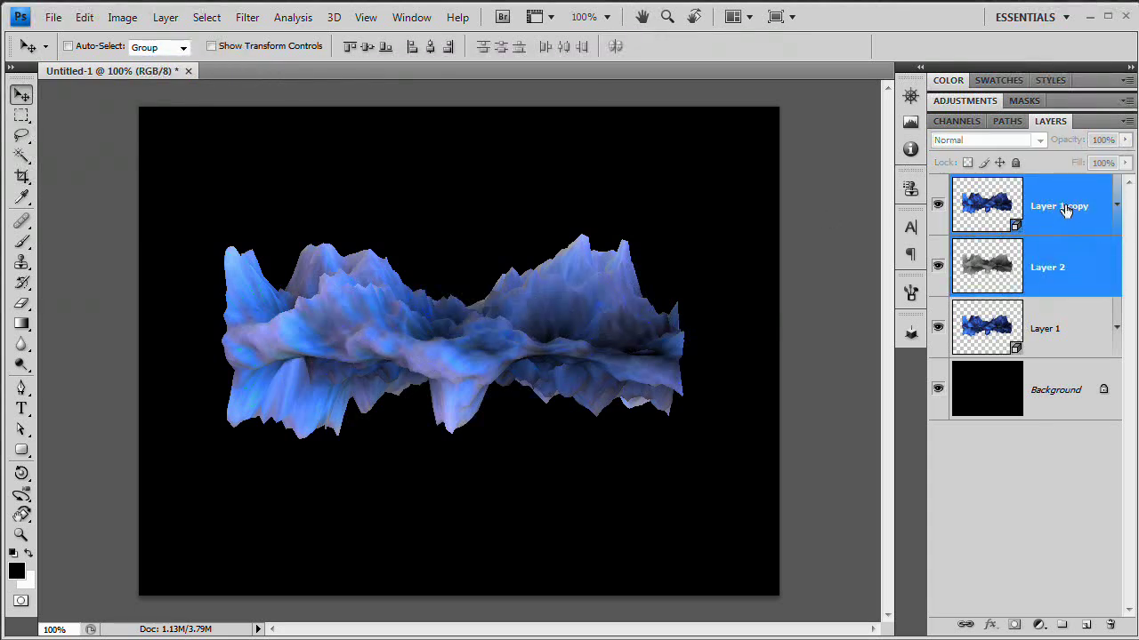
click(1074, 282)
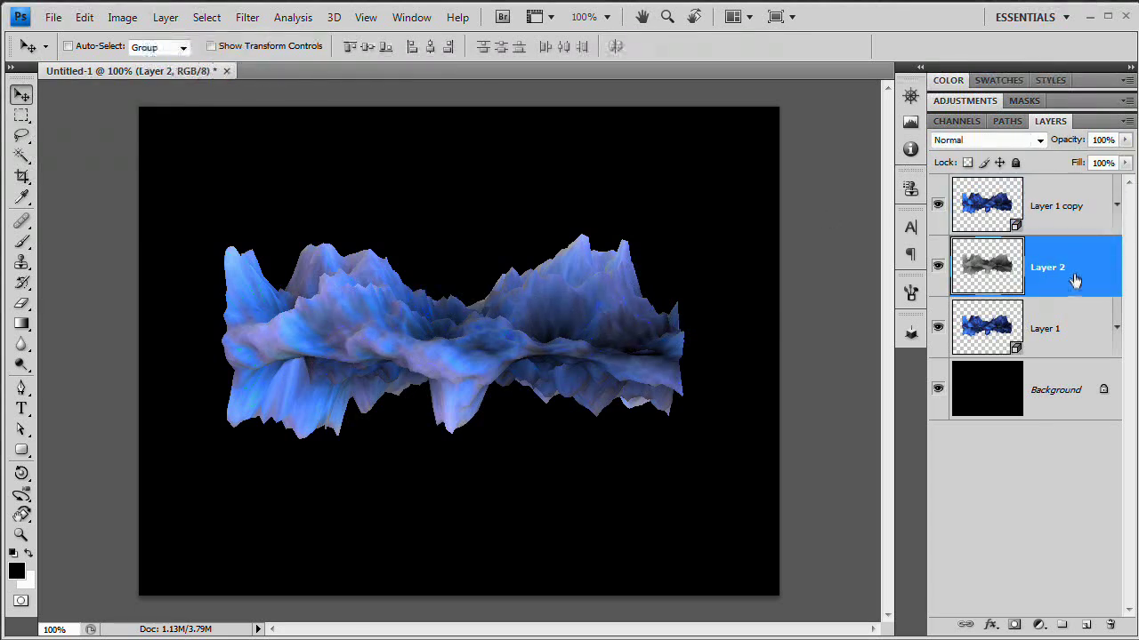
shift+click(1051, 206)
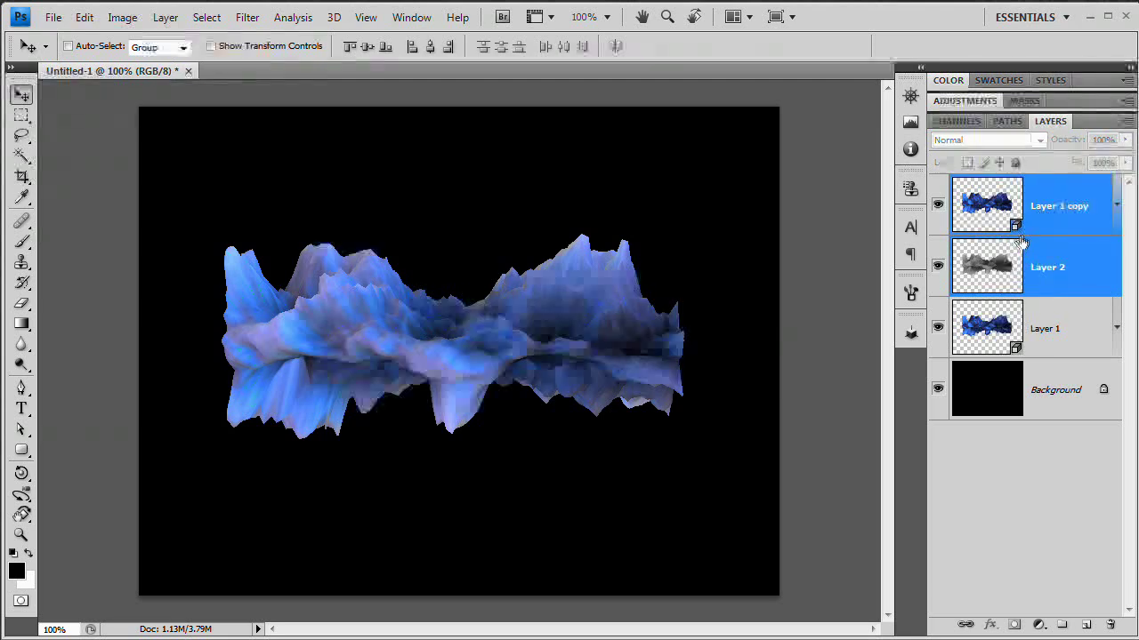
key(ctrl+e)
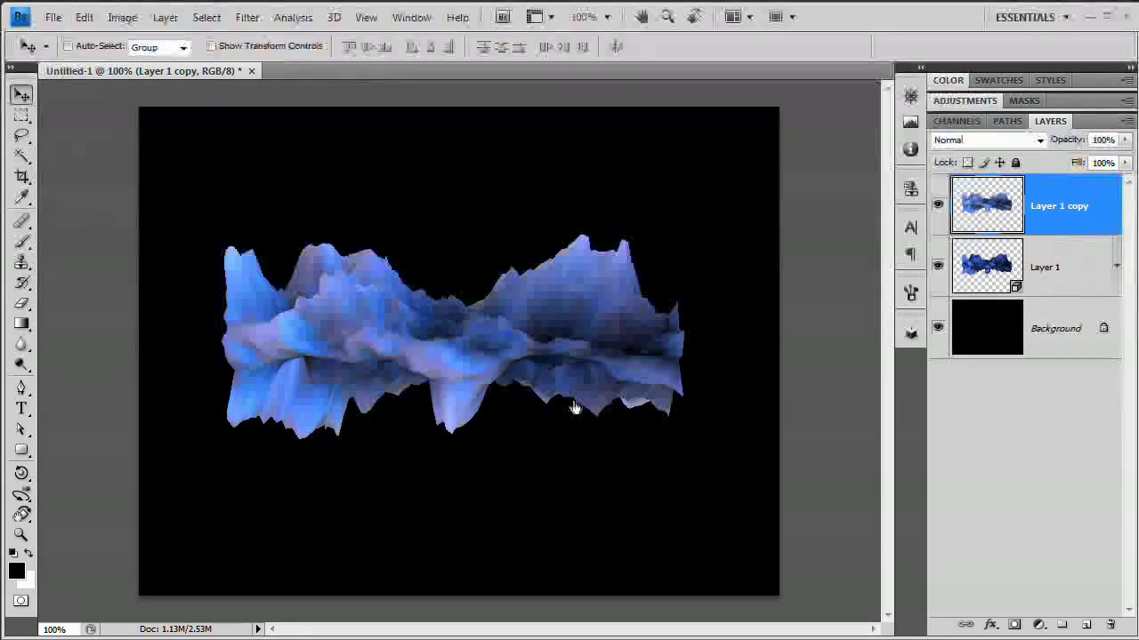
Hide the original 3D Layer 1 and check the merged copy by toggling its visibility.
click(937, 266)
click(938, 205)
click(938, 205)
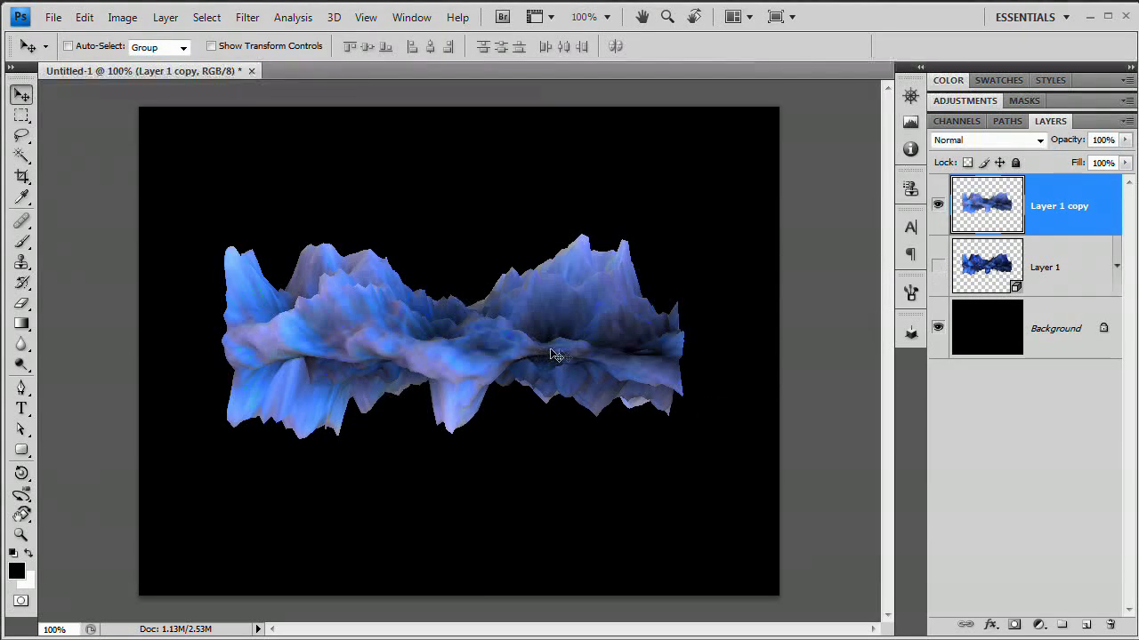
Duplicate the merged layer and set the duplicate's blend mode to Screen.
key(ctrl+j)
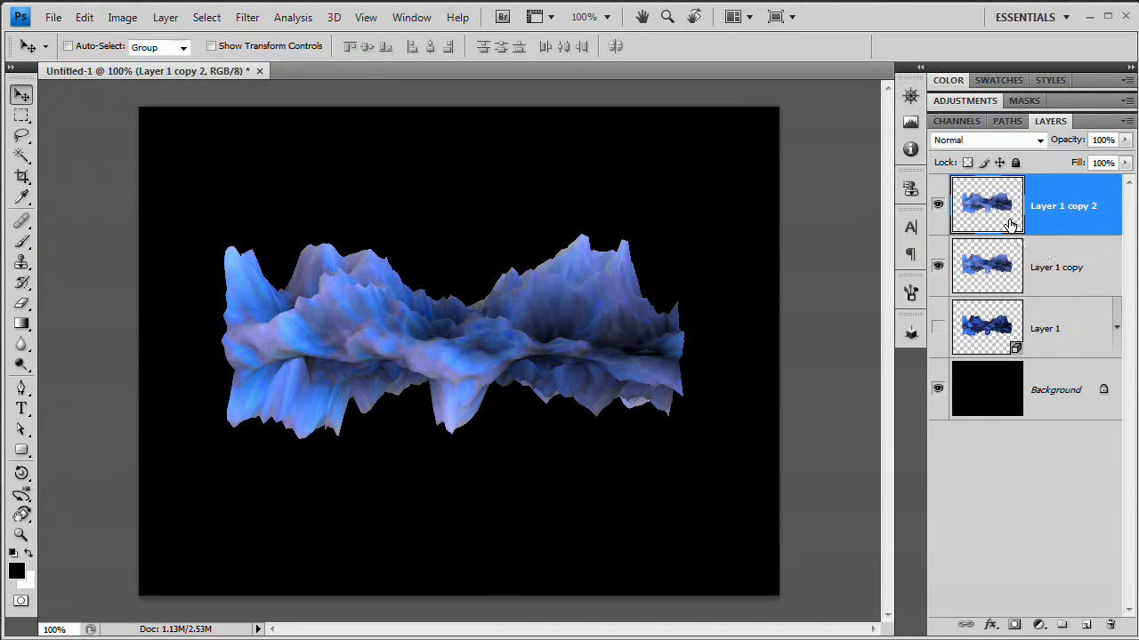
click(985, 139)
click(965, 296)
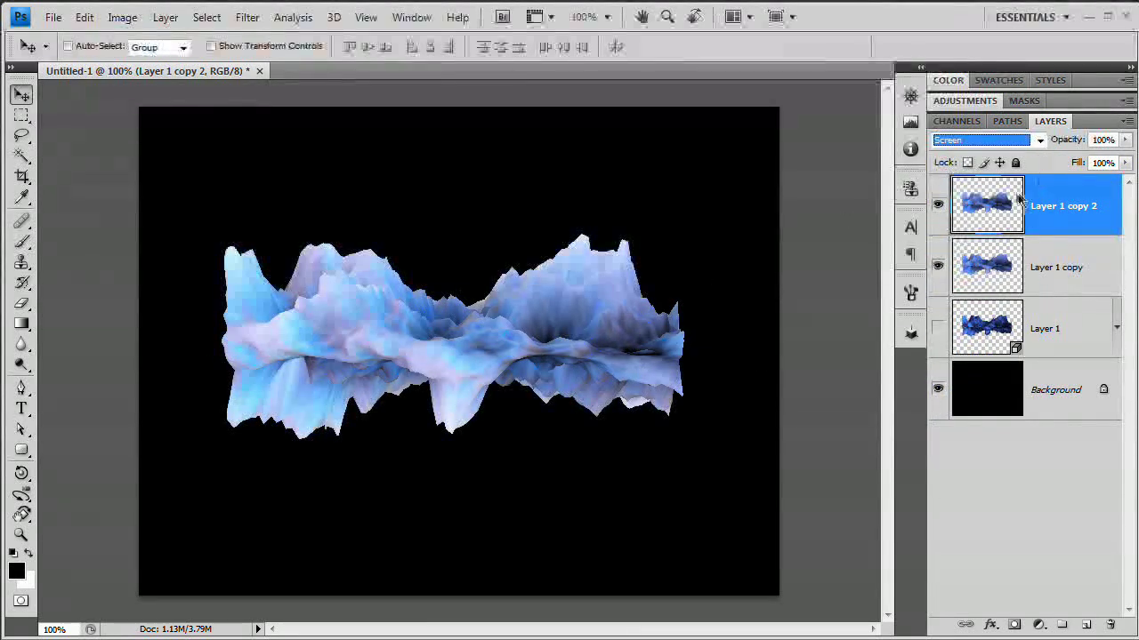
Duplicate the Screen layer, try Overlay on the new top copy, and set its blend mode to Soft Light.
key(ctrl+j)
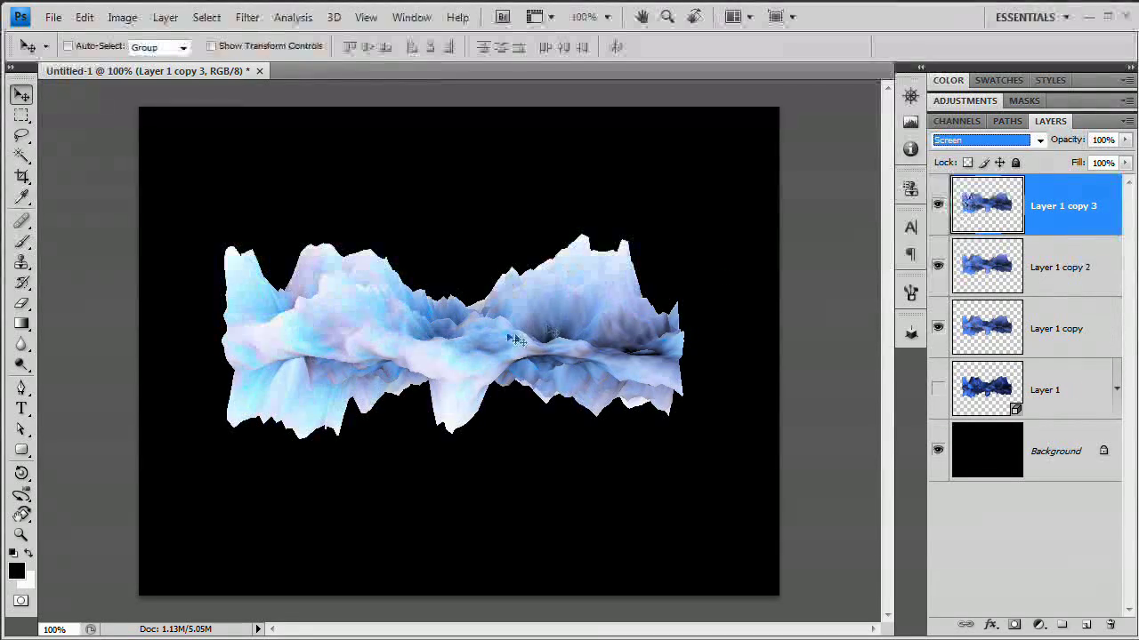
click(995, 141)
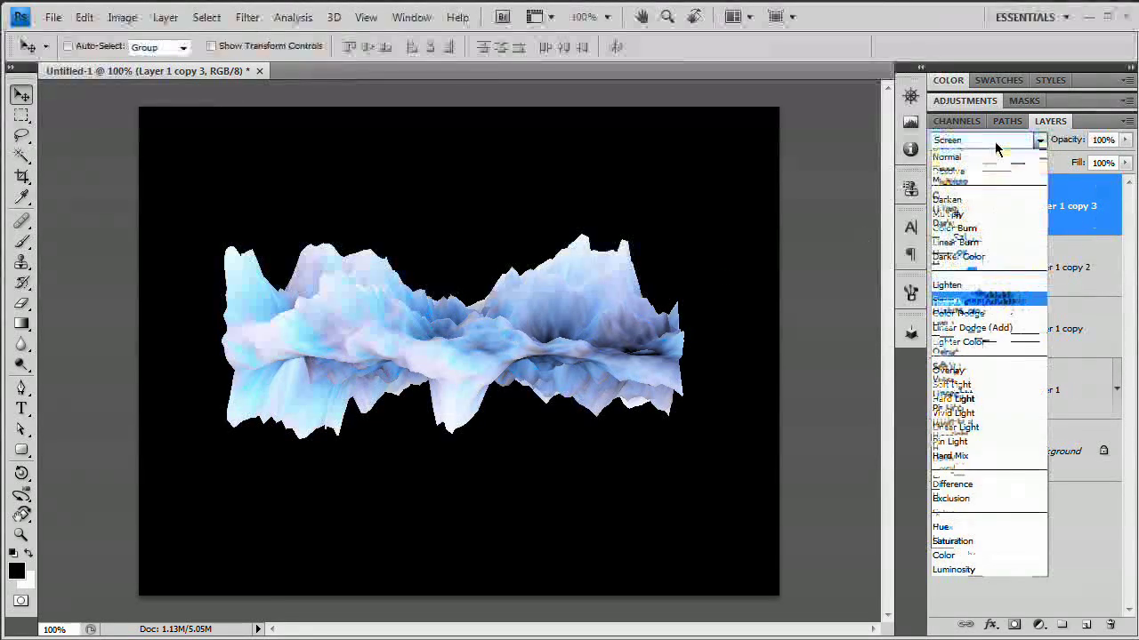
click(969, 370)
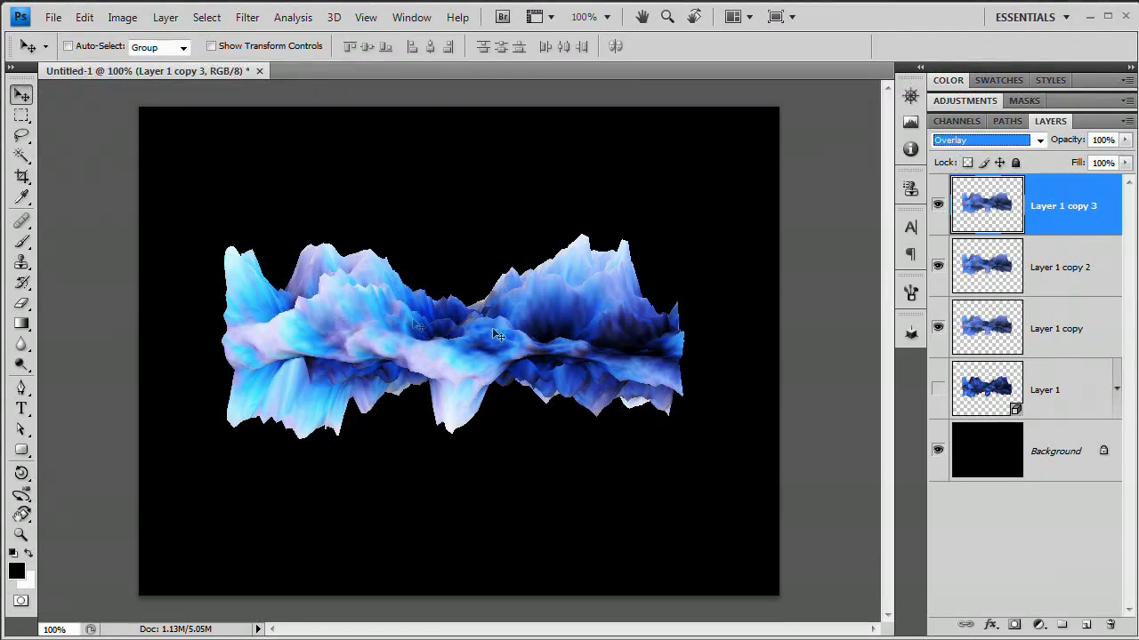
click(1033, 140)
click(961, 385)
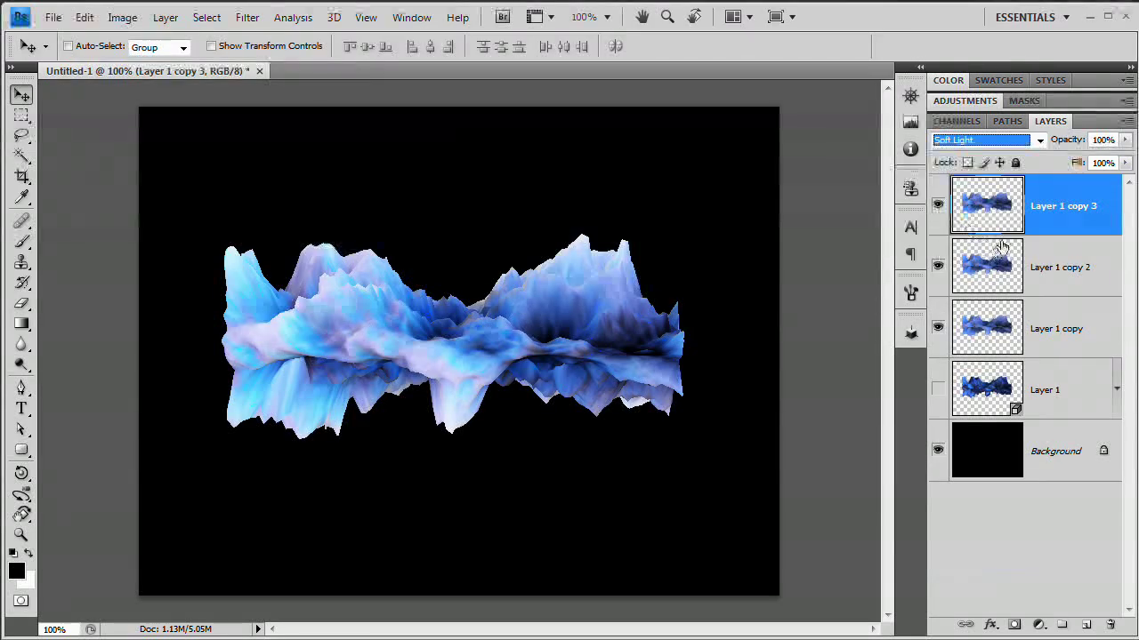
click(992, 316)
click(1019, 189)
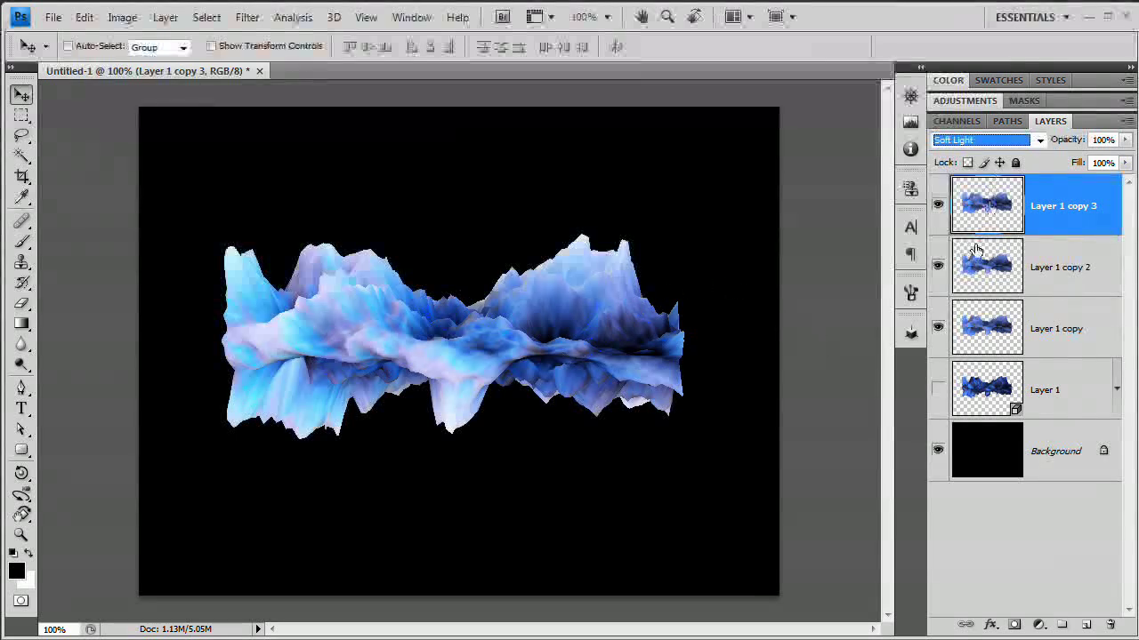
Add a Curves adjustment layer above Layer 1 copy 3, using the previous layer to create a clipping mask.
click(121, 18)
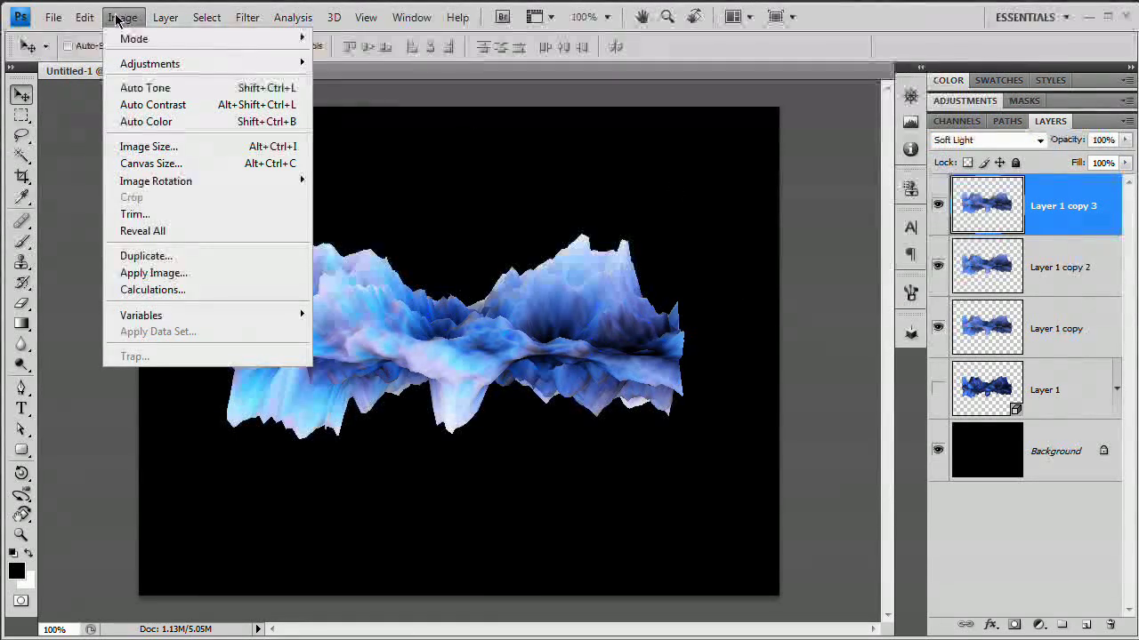
mouse_move(151, 70)
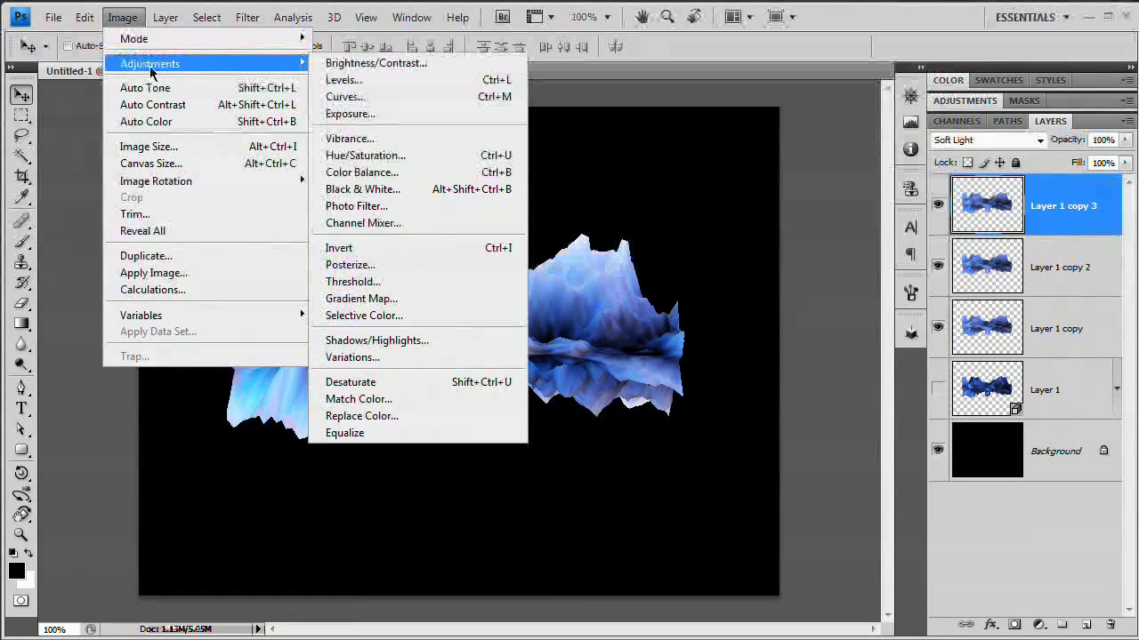
mouse_move(165, 18)
mouse_move(238, 174)
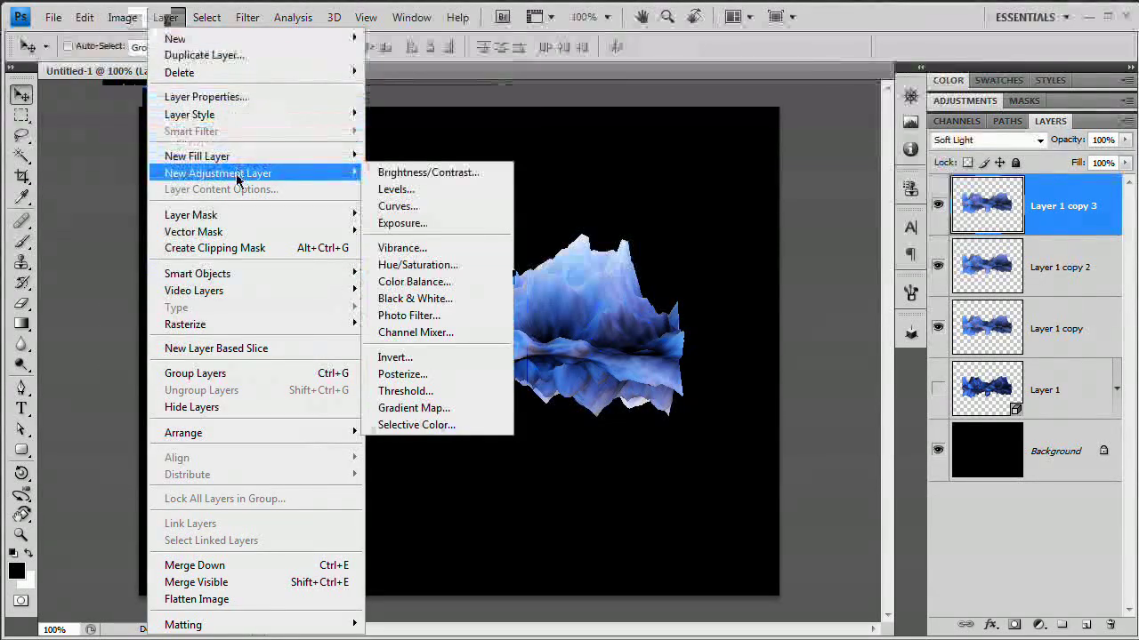
click(425, 207)
drag(616, 229, 673, 120)
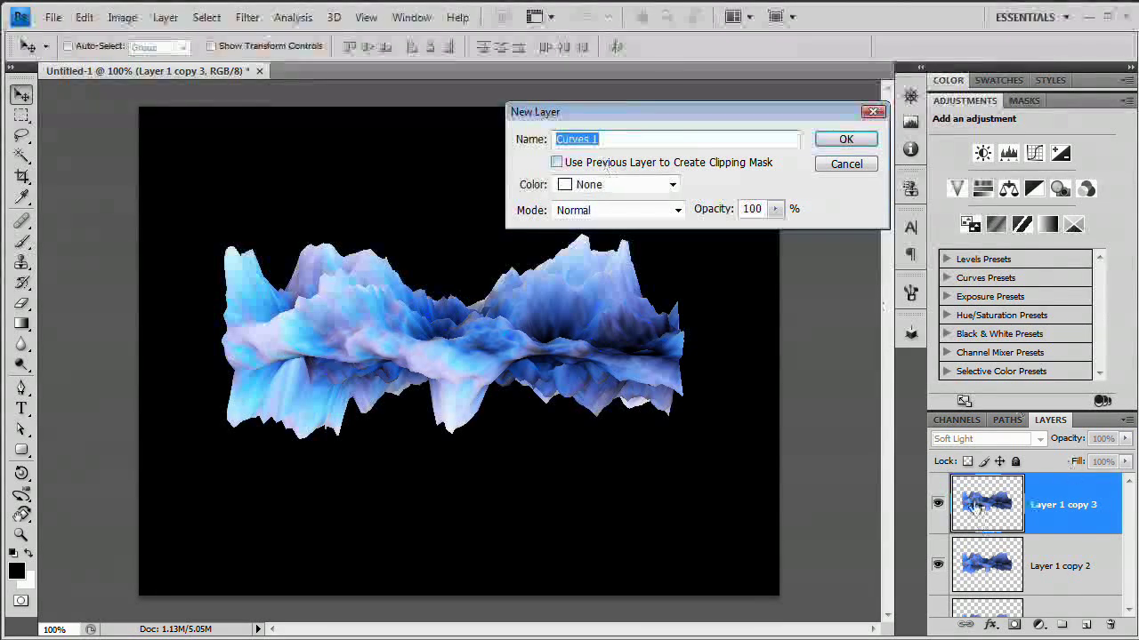
click(684, 165)
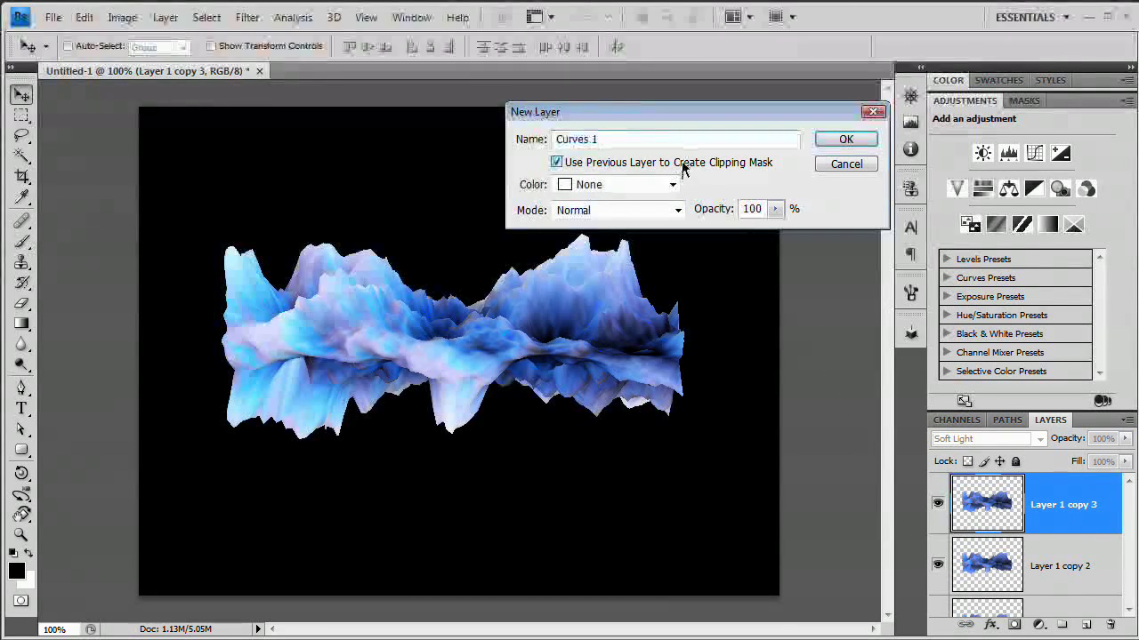
click(846, 140)
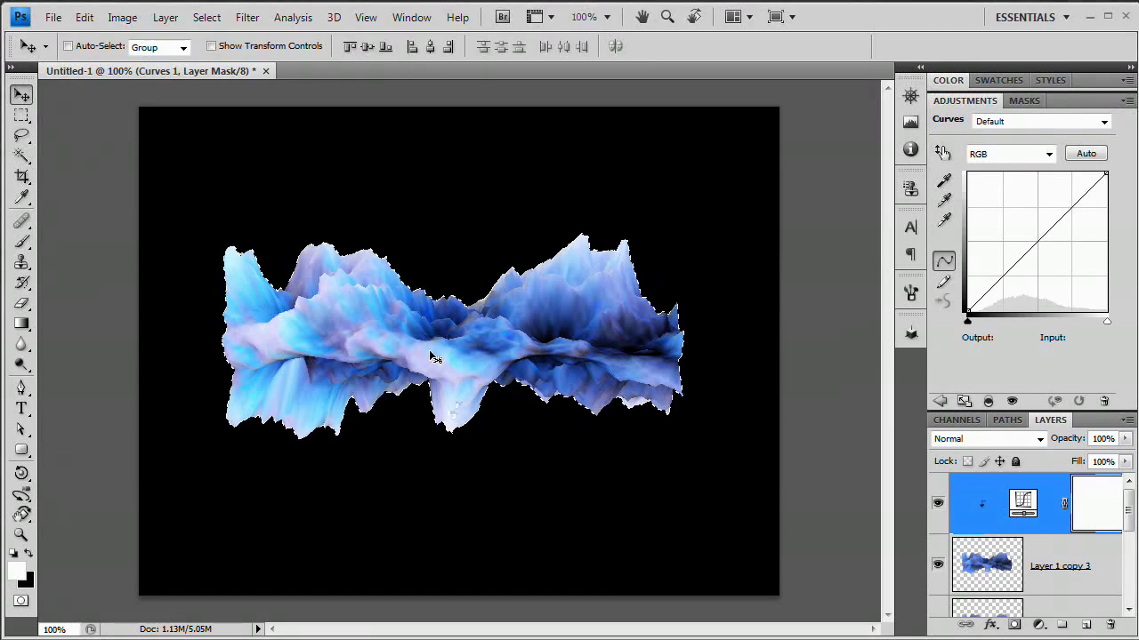
Shape the RGB curve into an S with points 58 to 38 and 188 to 204, and lower the Red curve from input 56 to output 40.
drag(1043, 250, 999, 290)
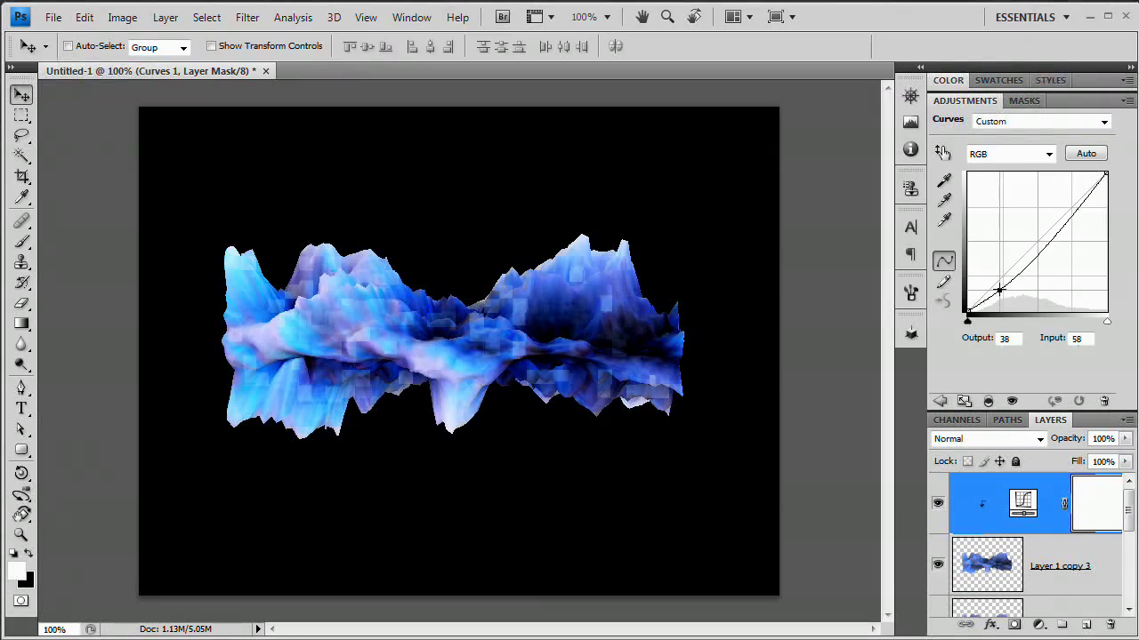
drag(1066, 214, 1068, 203)
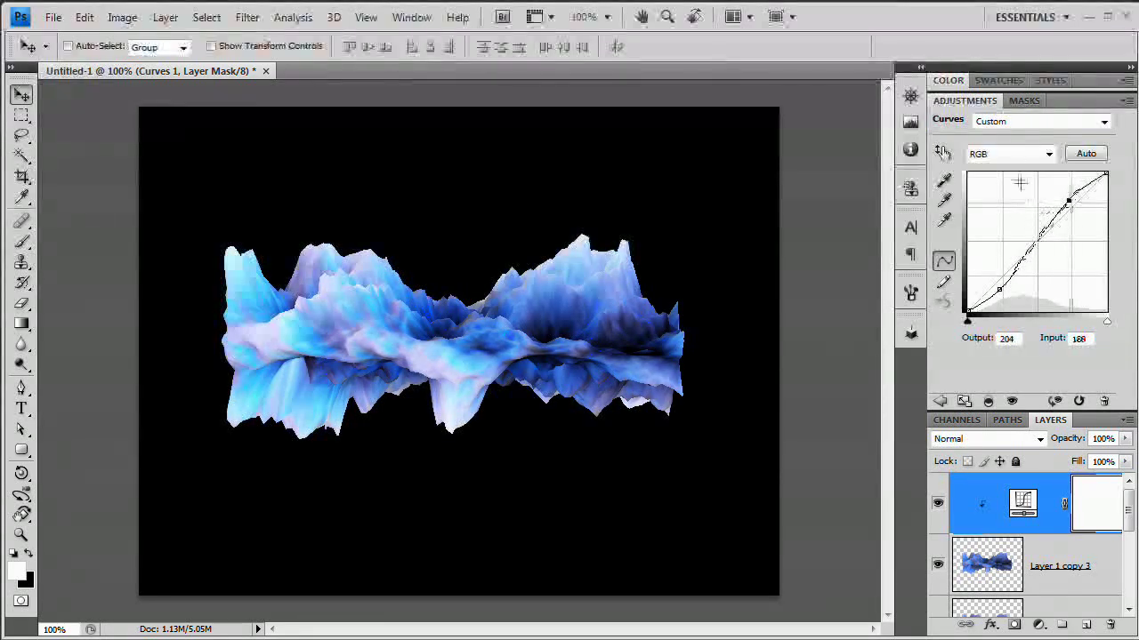
click(1023, 155)
click(994, 186)
drag(998, 281, 998, 289)
Raise the Blue curve in the shadows and highlights, with the upper point at input 176, output 234, and collapse the adjustment settings.
click(1006, 154)
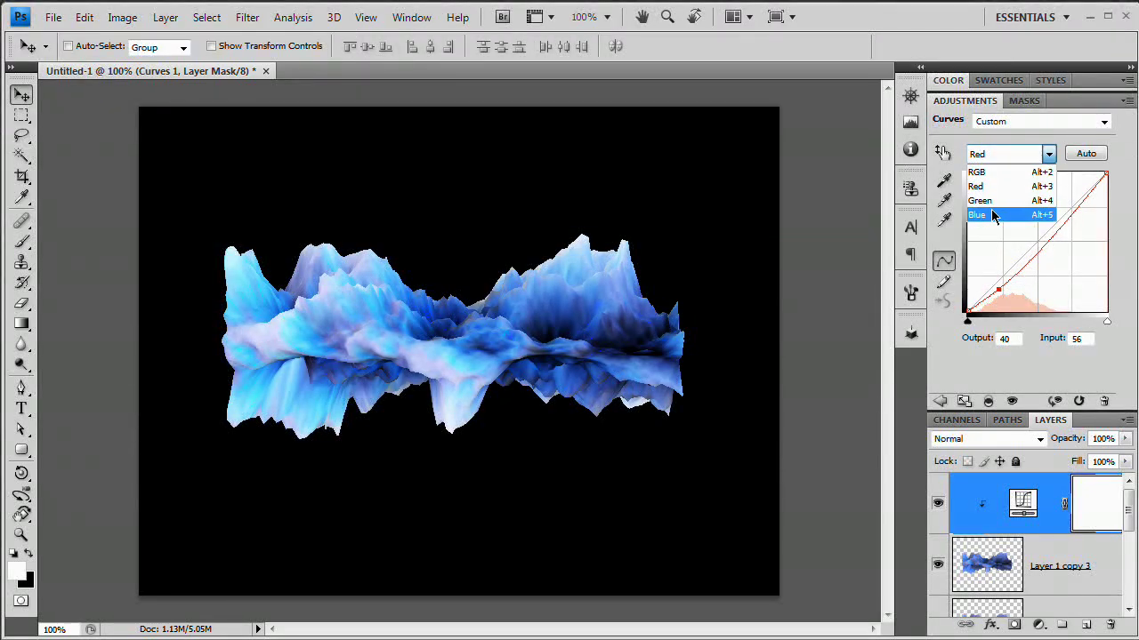
click(1002, 216)
drag(1009, 271, 992, 250)
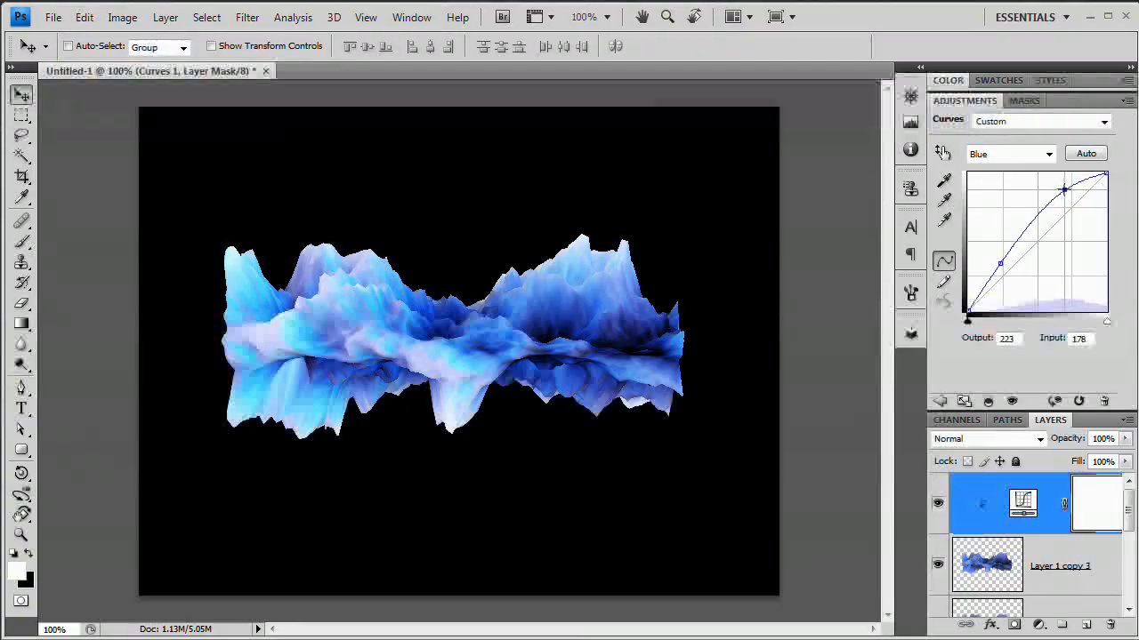
drag(1063, 190, 1063, 185)
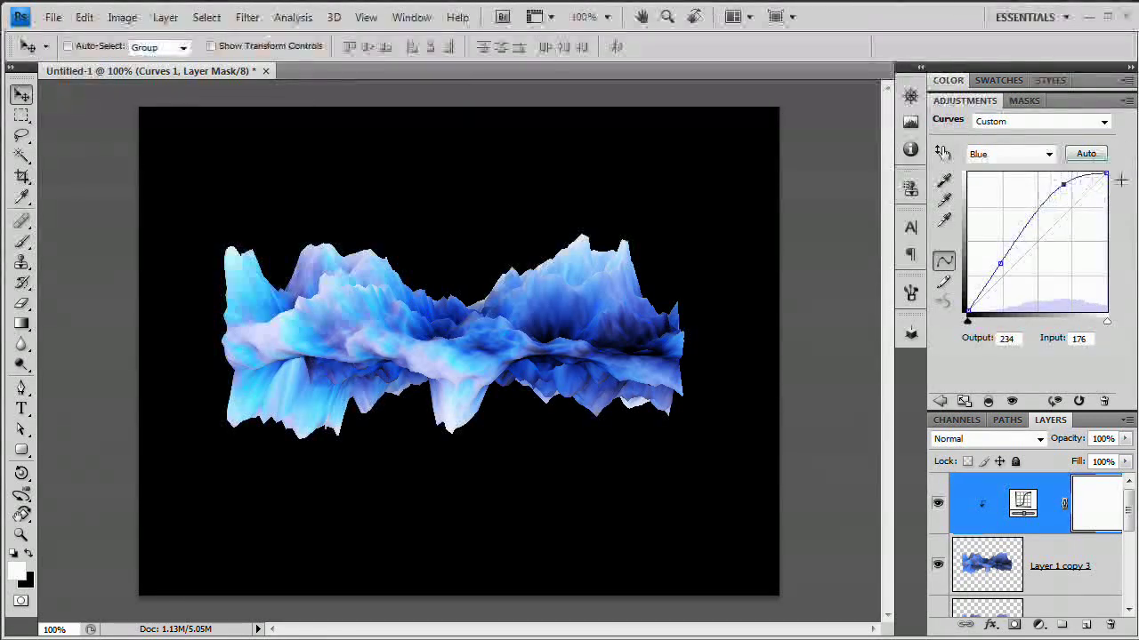
click(964, 102)
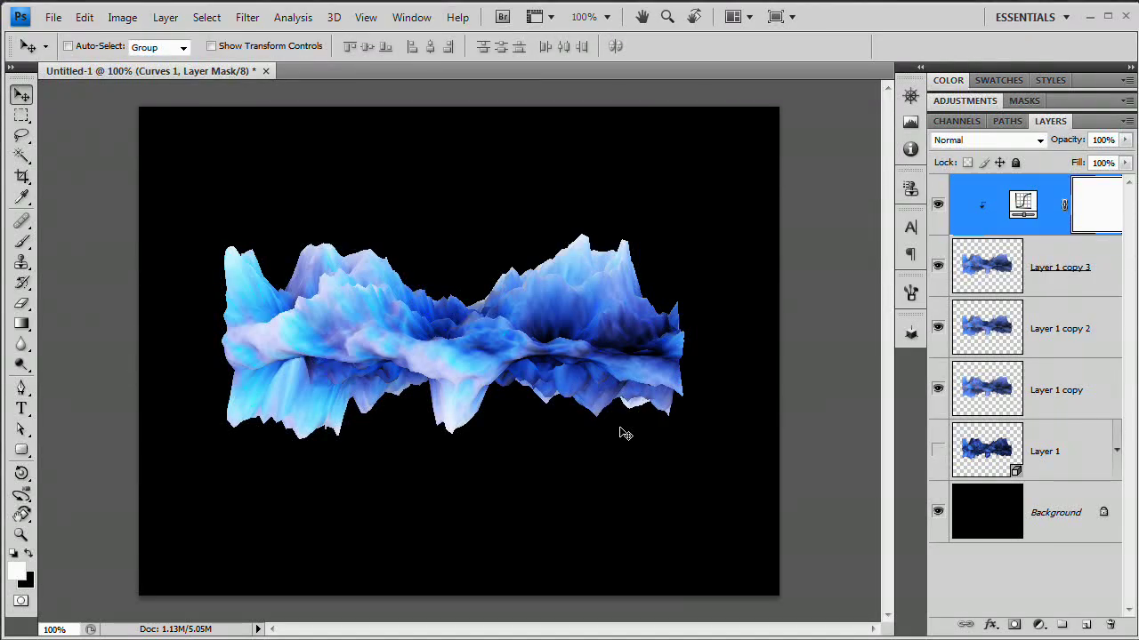
Try a duplicate of Layer 1 copy 2 in Overlay blend mode, and delete the duplicate.
click(994, 283)
click(1001, 333)
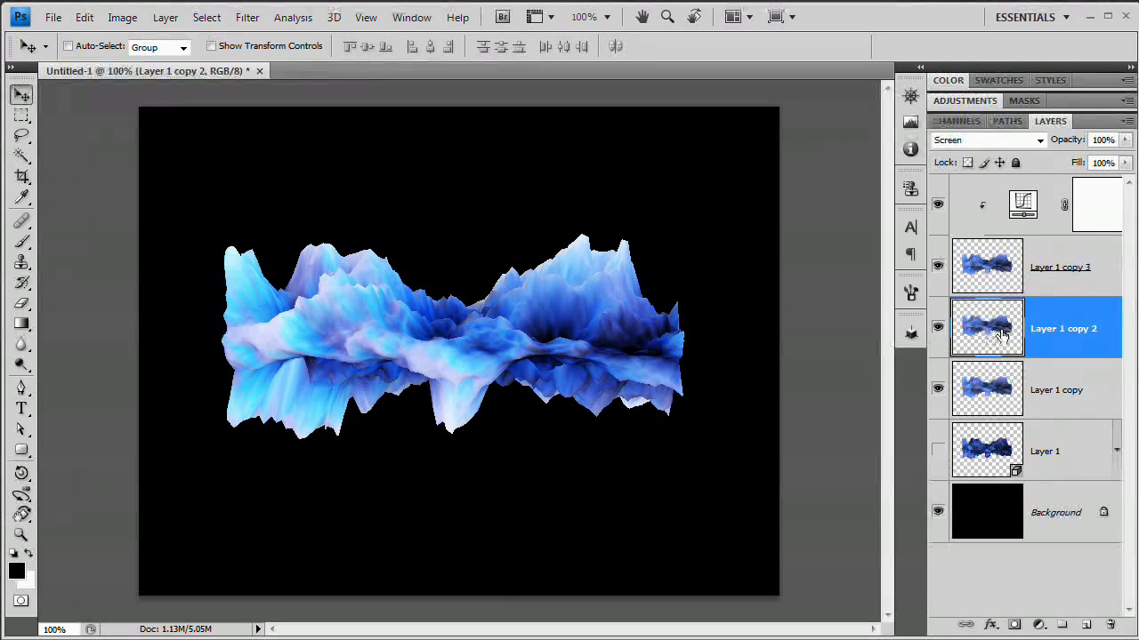
key(ctrl+j)
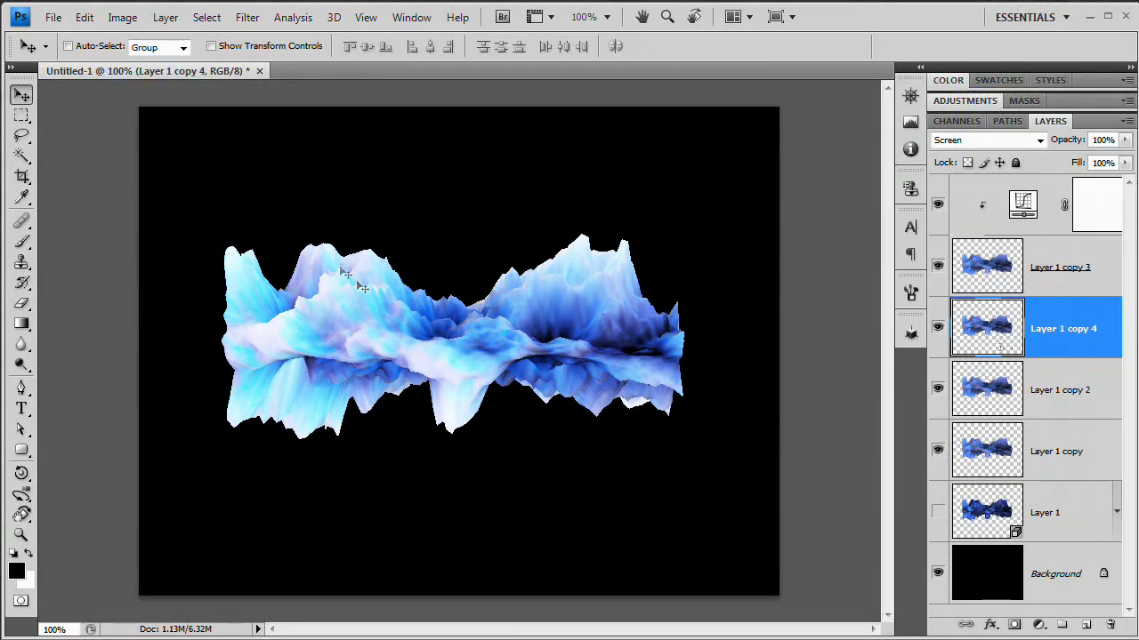
click(1034, 140)
click(956, 369)
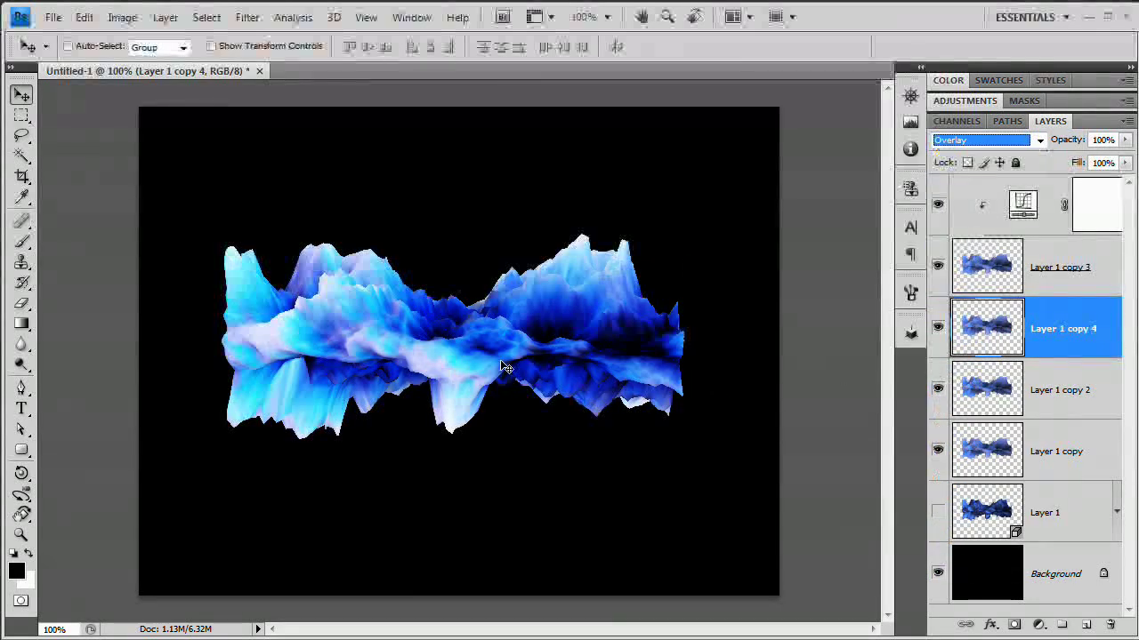
click(1001, 329)
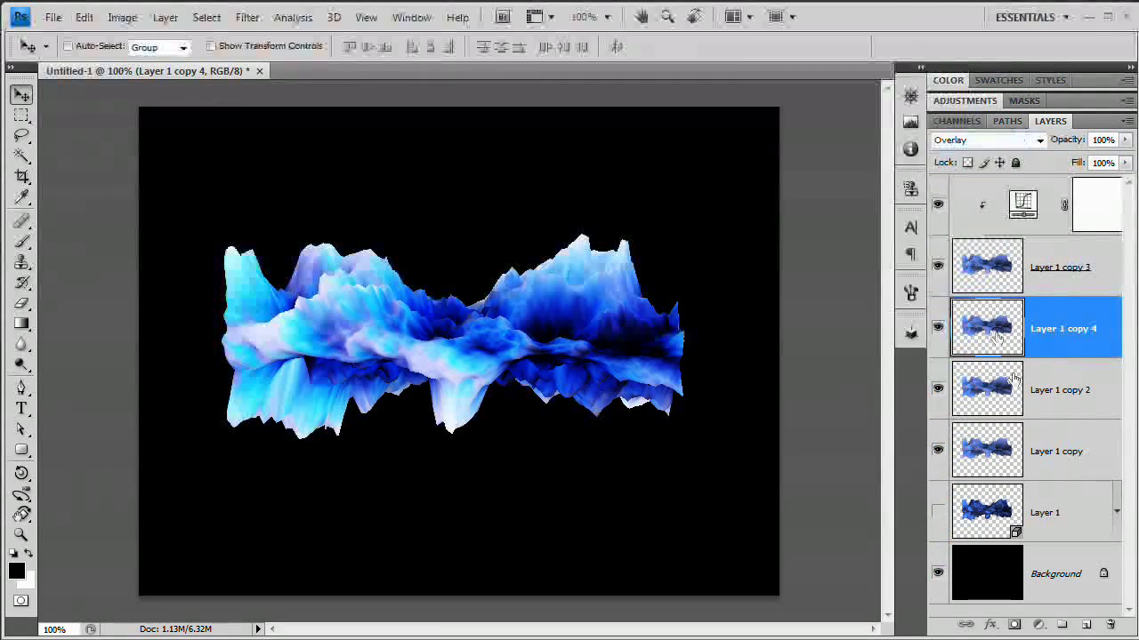
click(1110, 626)
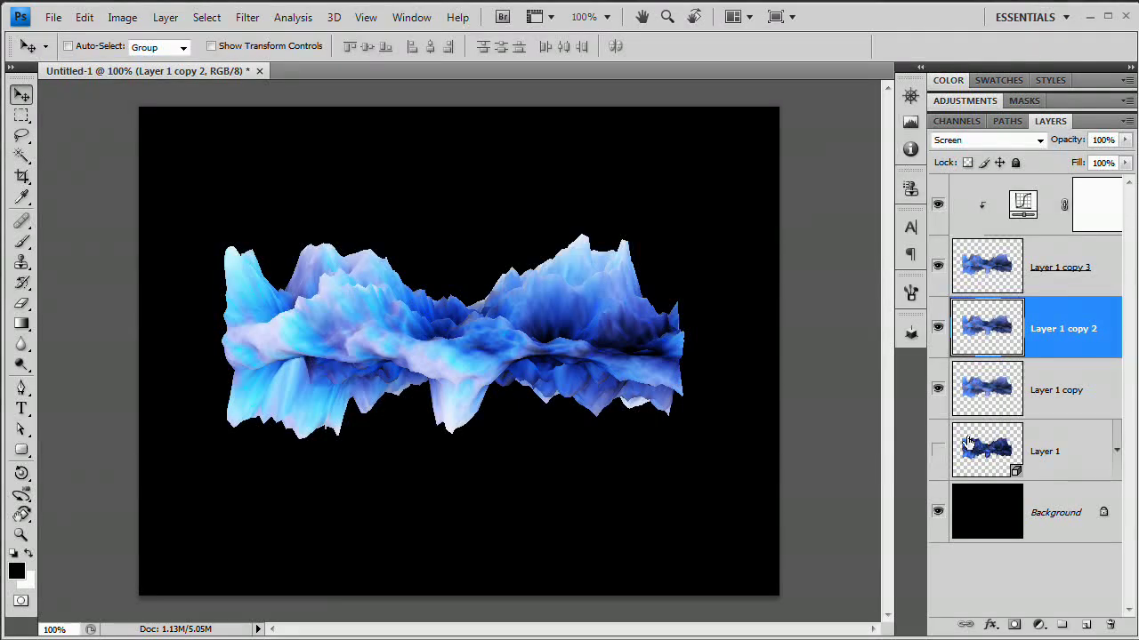
Show the original 3D Layer 1, hide all layers above it, and review its light settings, including Infinite Light 1.
click(937, 451)
drag(938, 390, 937, 204)
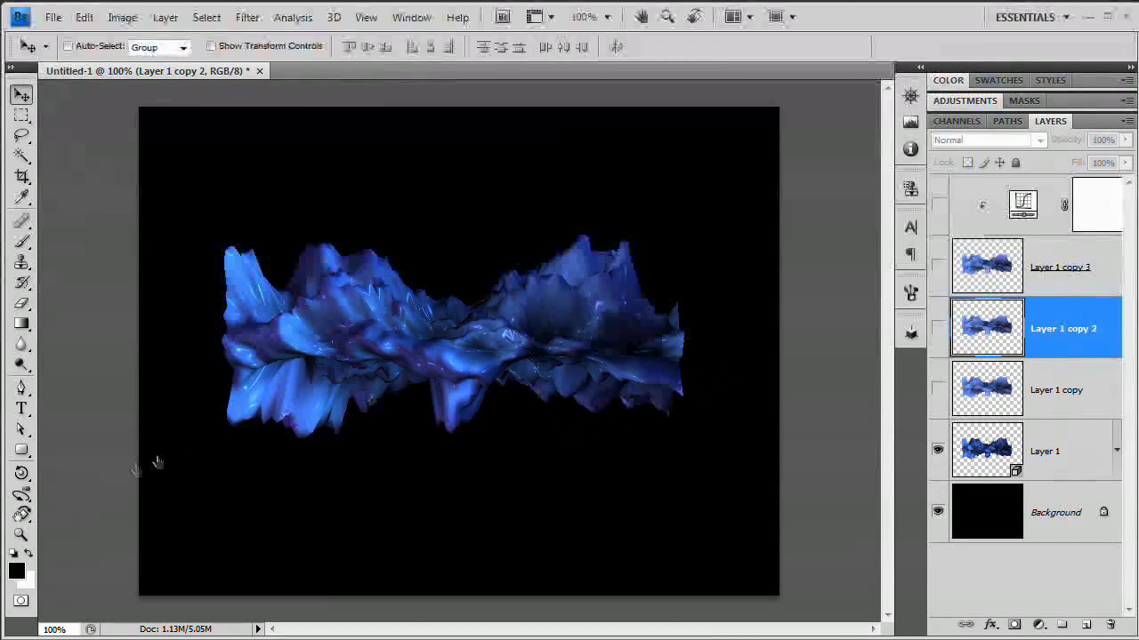
click(910, 332)
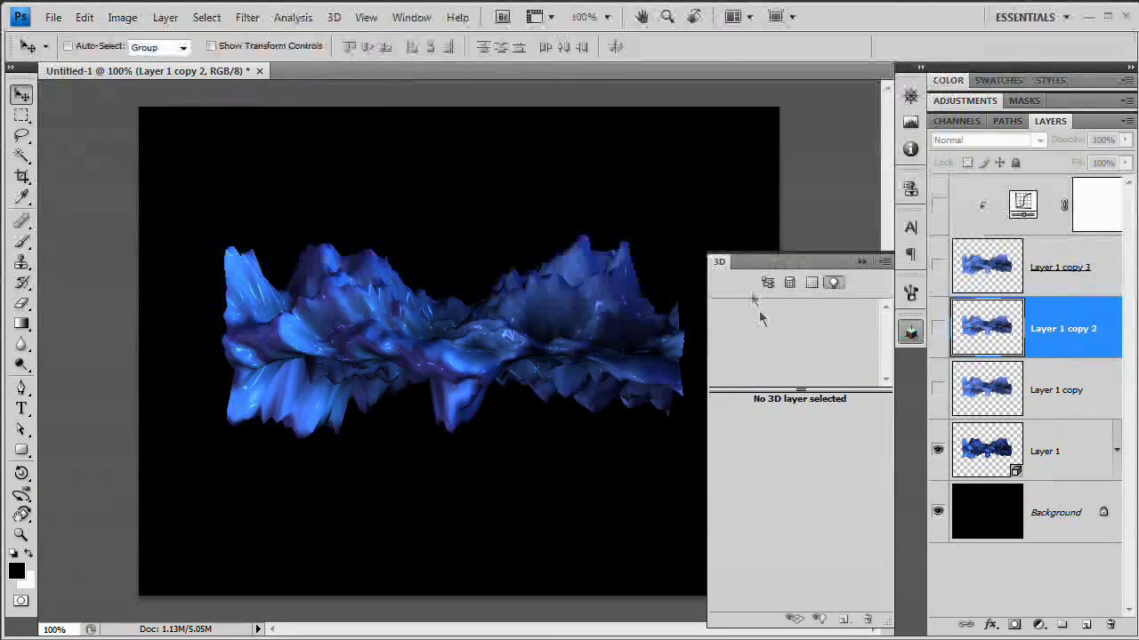
click(990, 452)
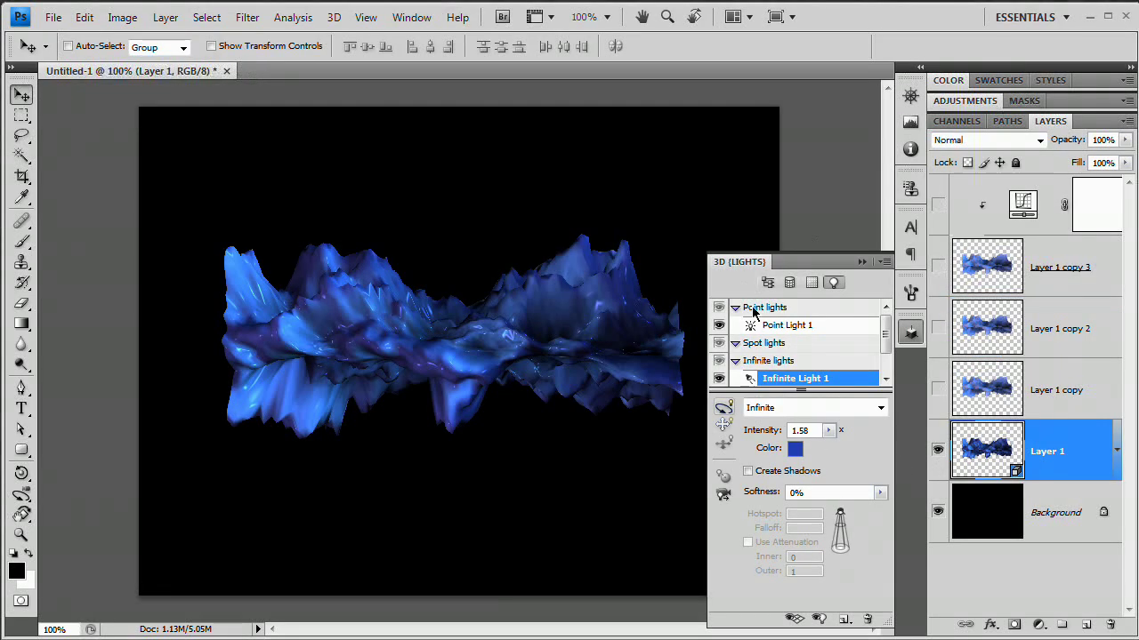
drag(885, 337, 885, 366)
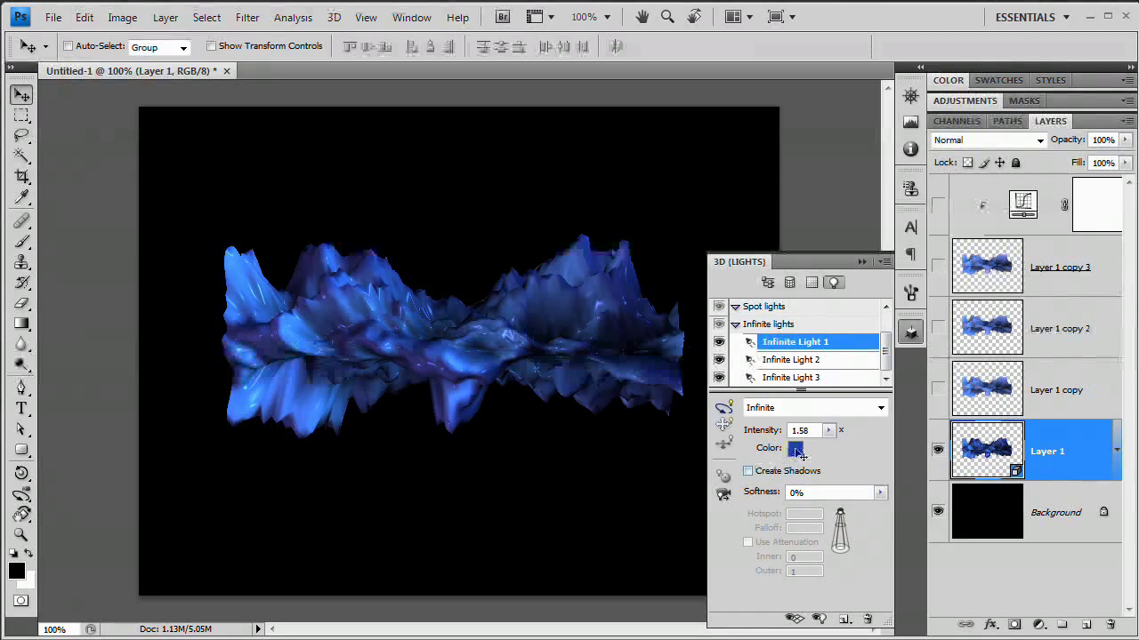
click(861, 261)
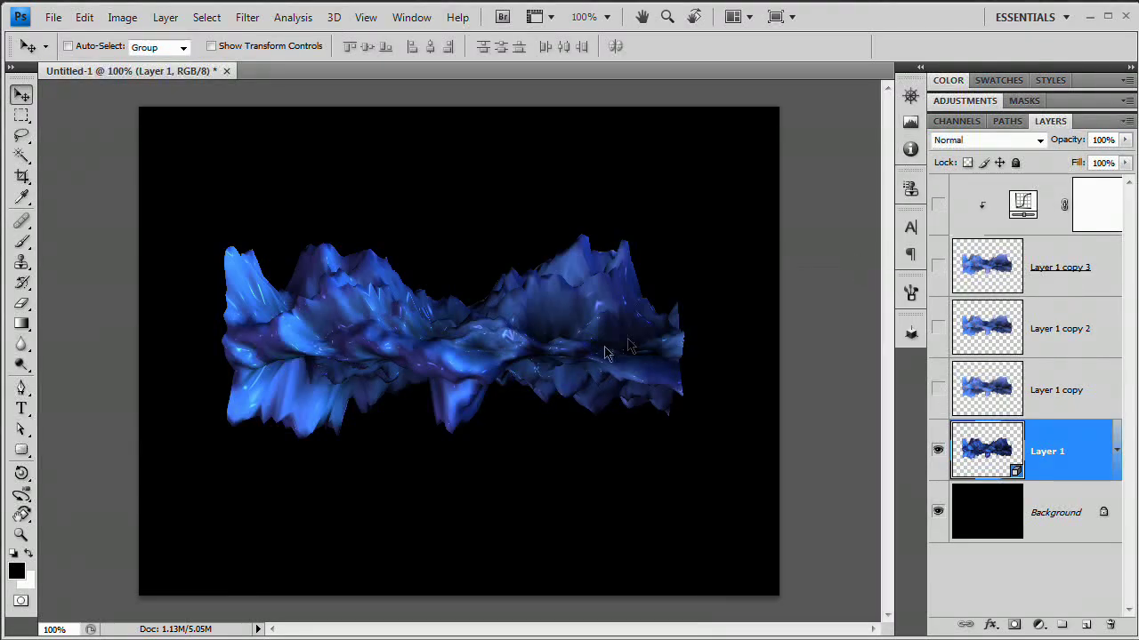
Make the three Layer 1 copies and the Curves adjustment layer visible again.
click(938, 389)
click(938, 328)
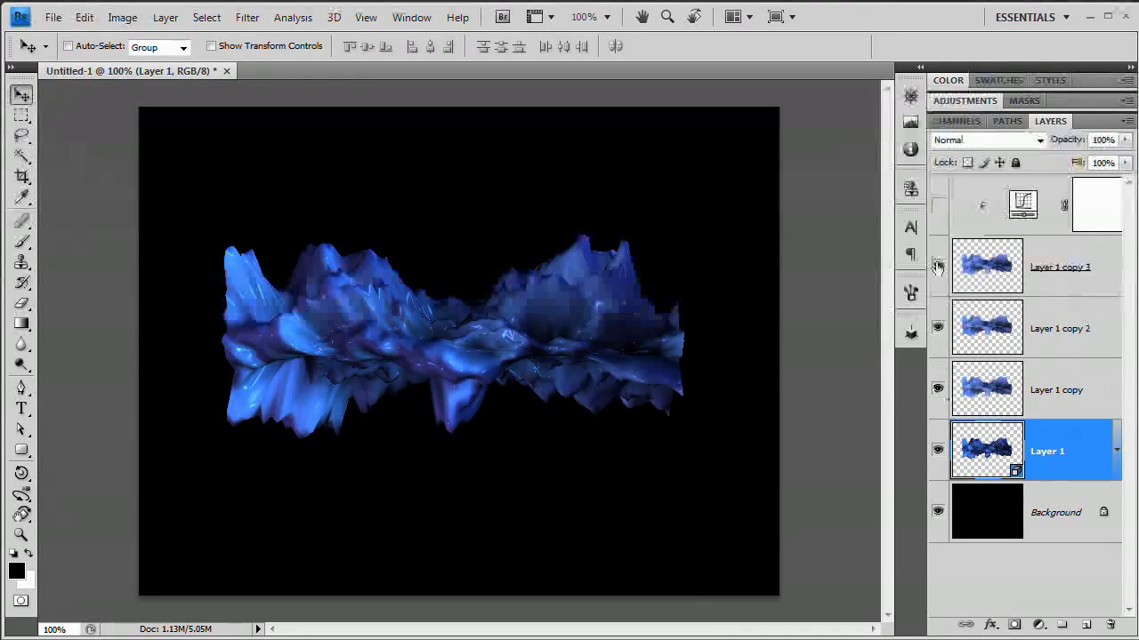
click(938, 267)
click(937, 204)
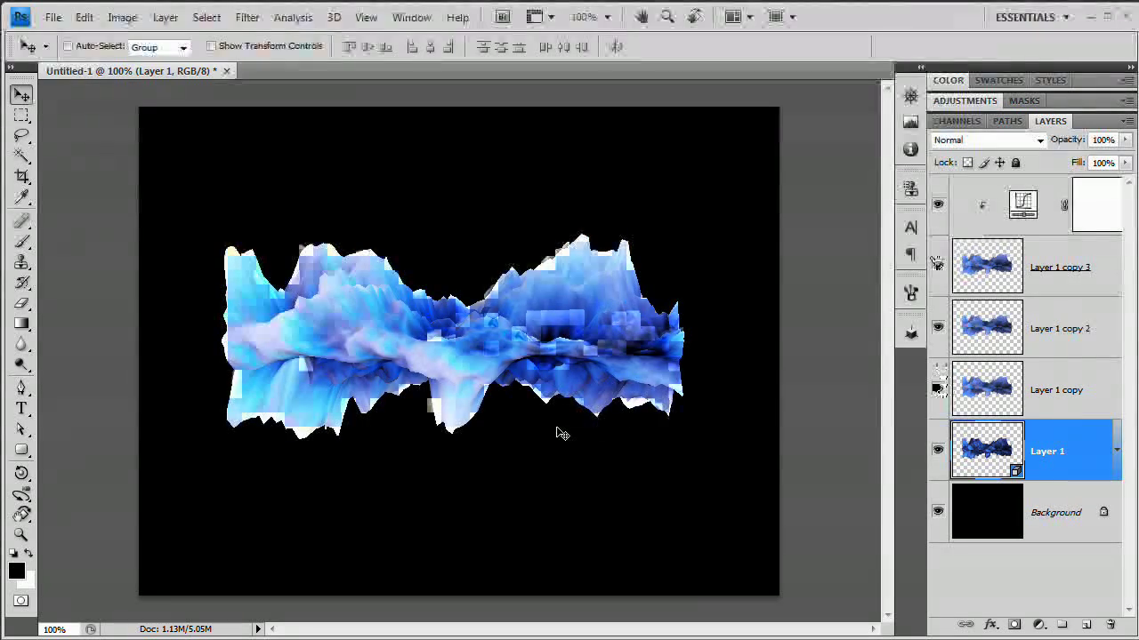